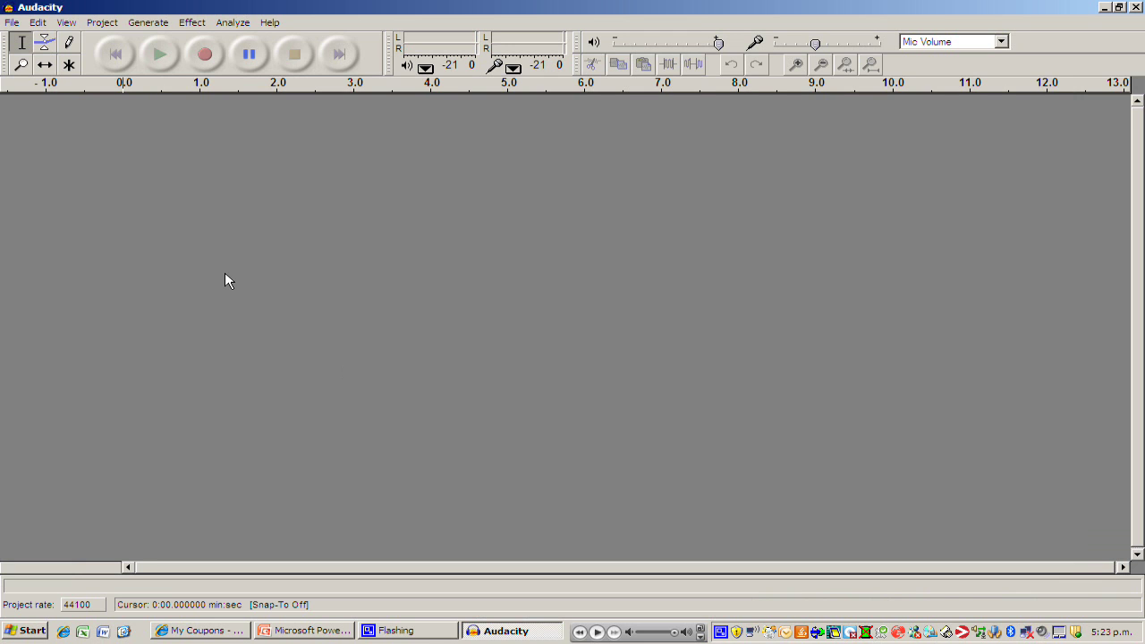
# Save the project as "Audacity - How to" in the How to podcast folder under podcasting resources on Local Disk (C:)
pyautogui.click(13, 22)
pyautogui.click(41, 99)
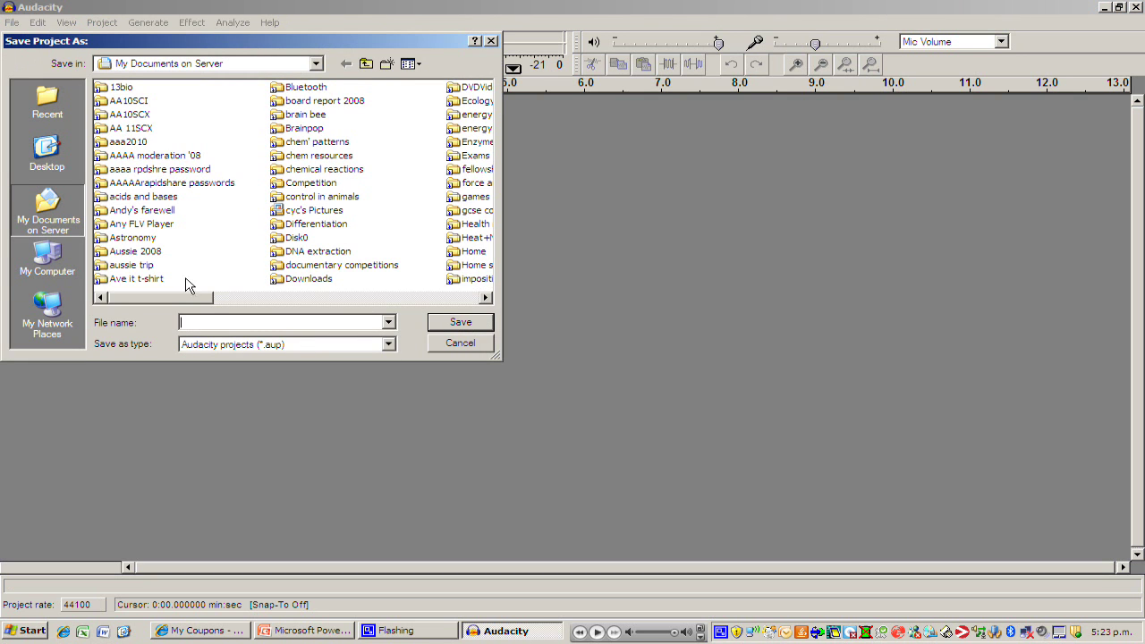
pyautogui.click(40, 264)
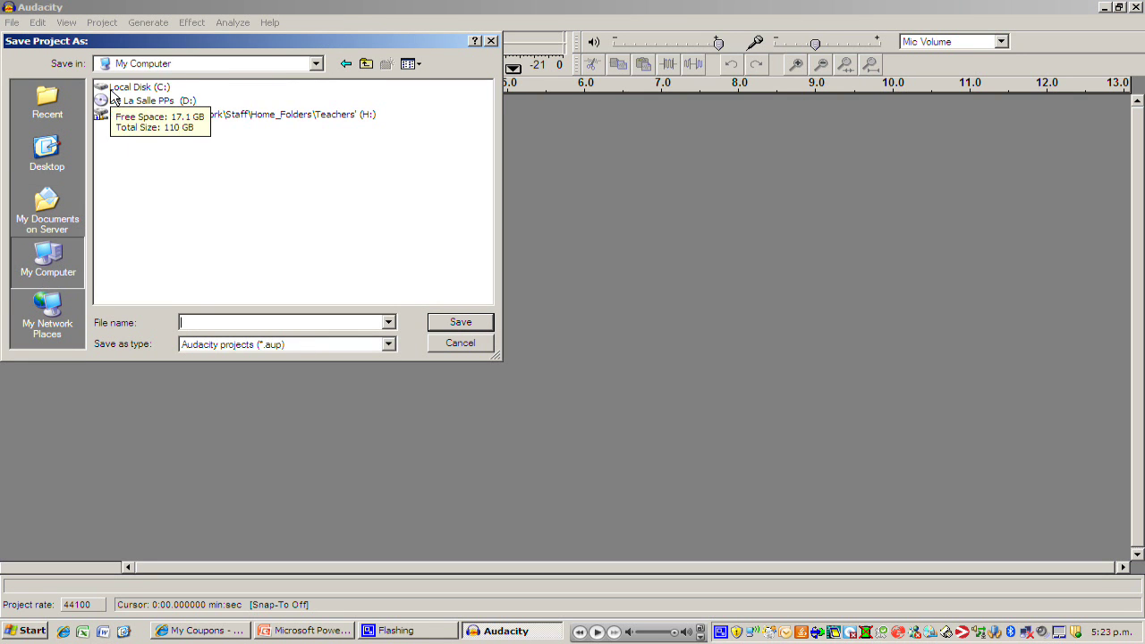
pyautogui.doubleClick(113, 88)
pyautogui.doubleClick(113, 118)
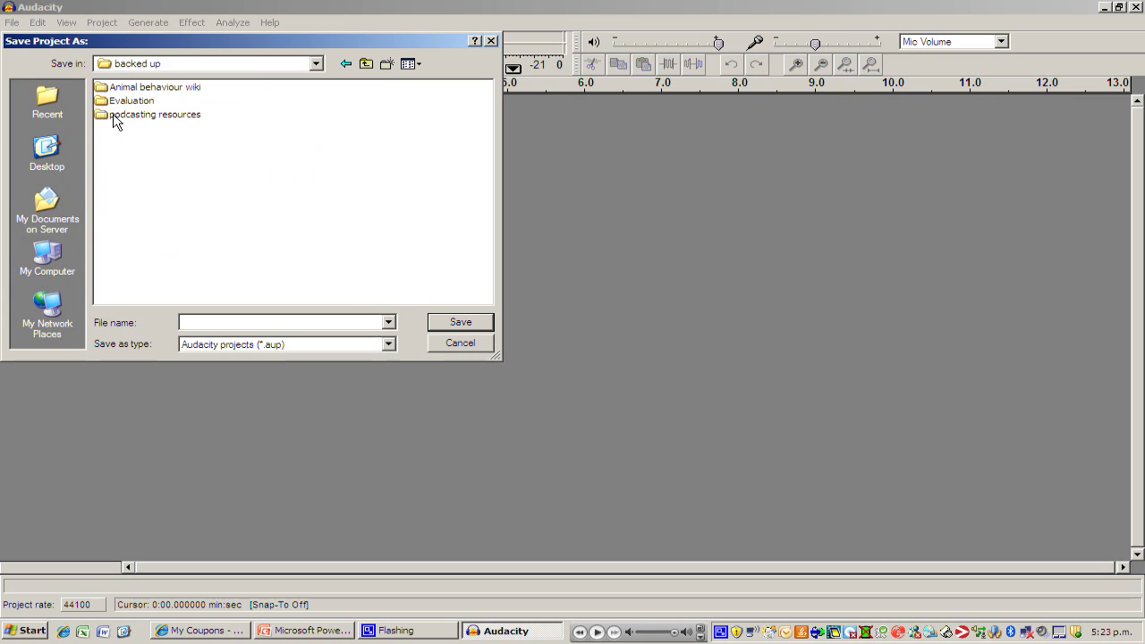
pyautogui.doubleClick(113, 118)
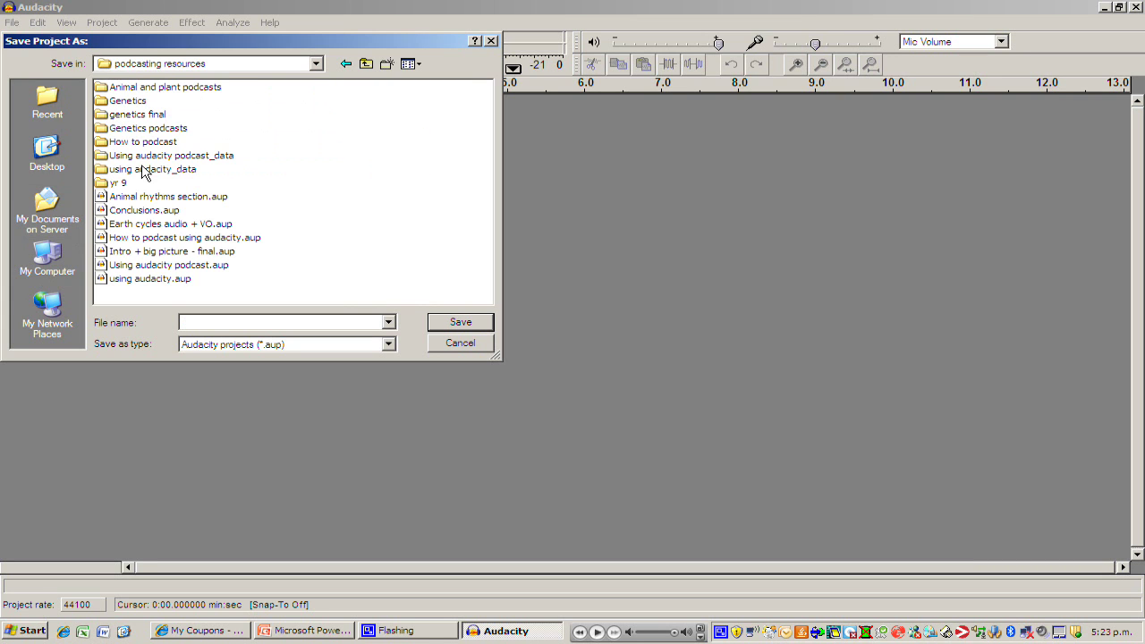
pyautogui.doubleClick(141, 143)
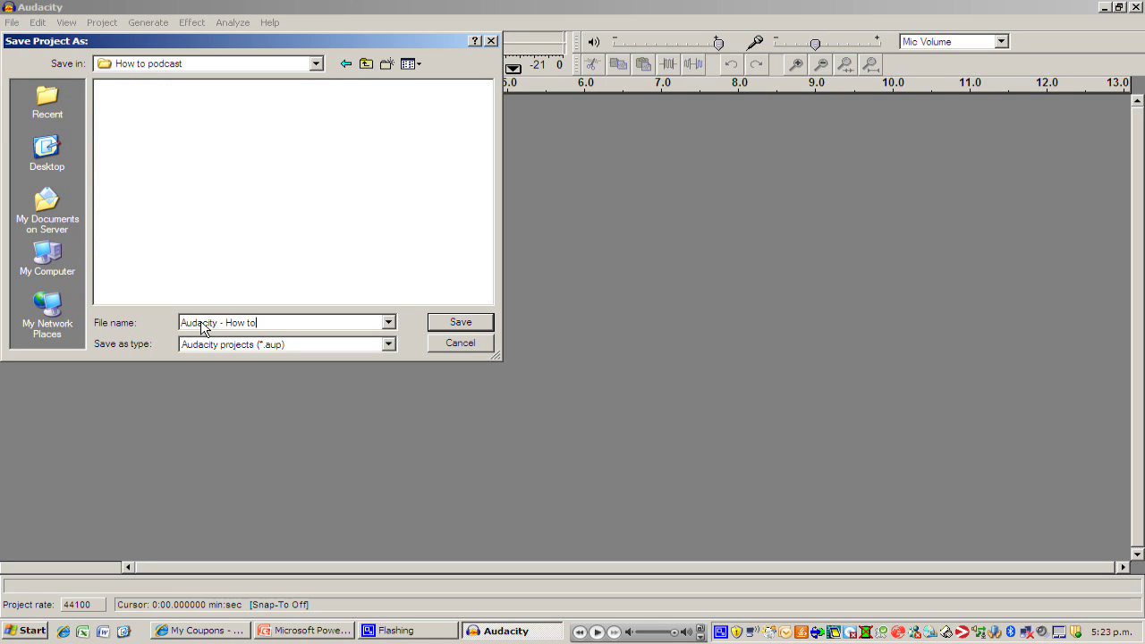
pyautogui.click(456, 324)
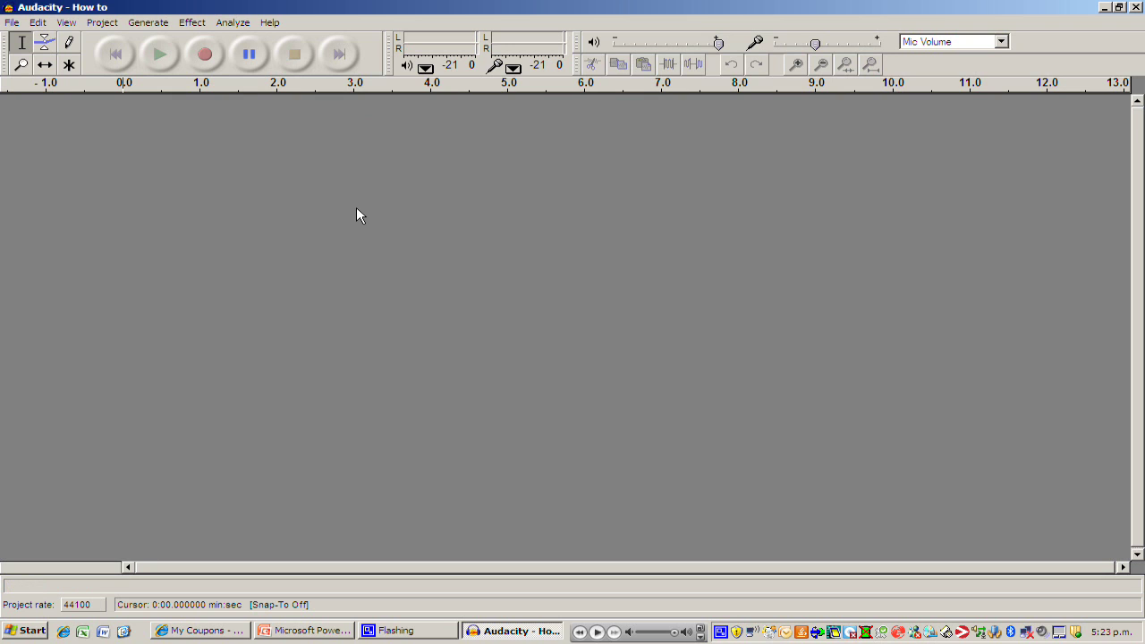
# Record a first audio track about 21 seconds long, pausing and resuming it along the way, and stop the recording
pyautogui.click(212, 71)
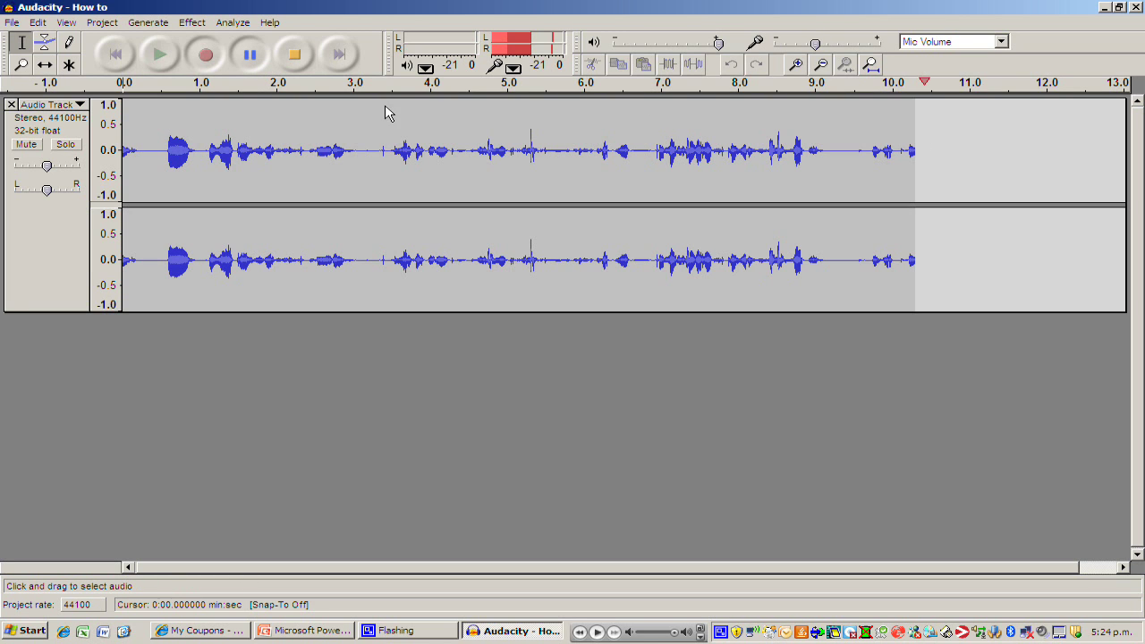
pyautogui.click(259, 67)
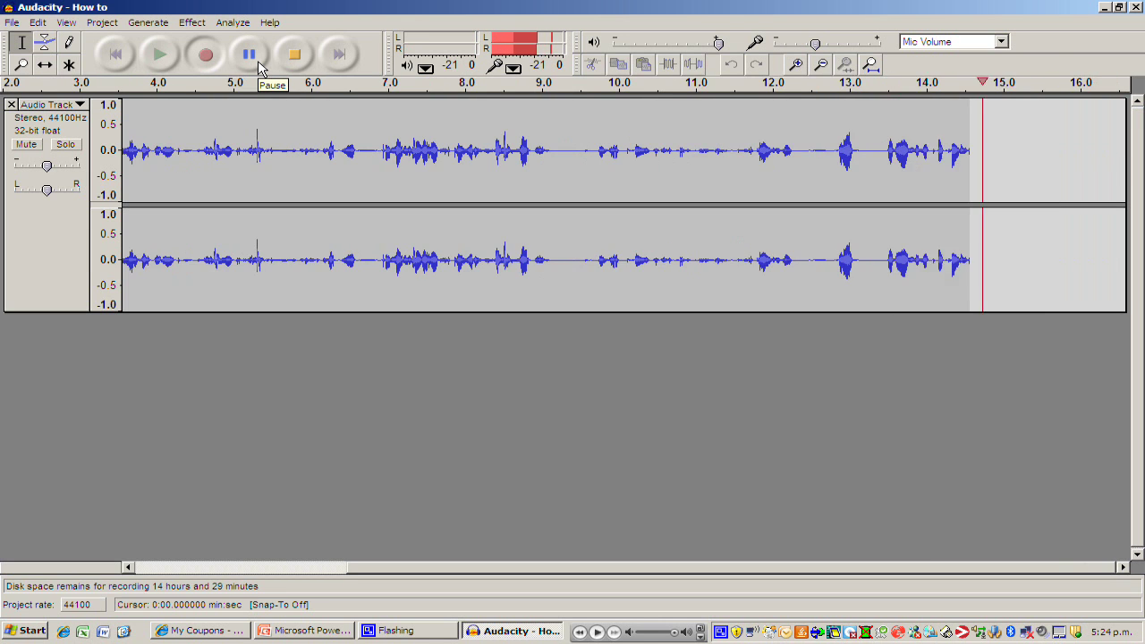
pyautogui.click(259, 67)
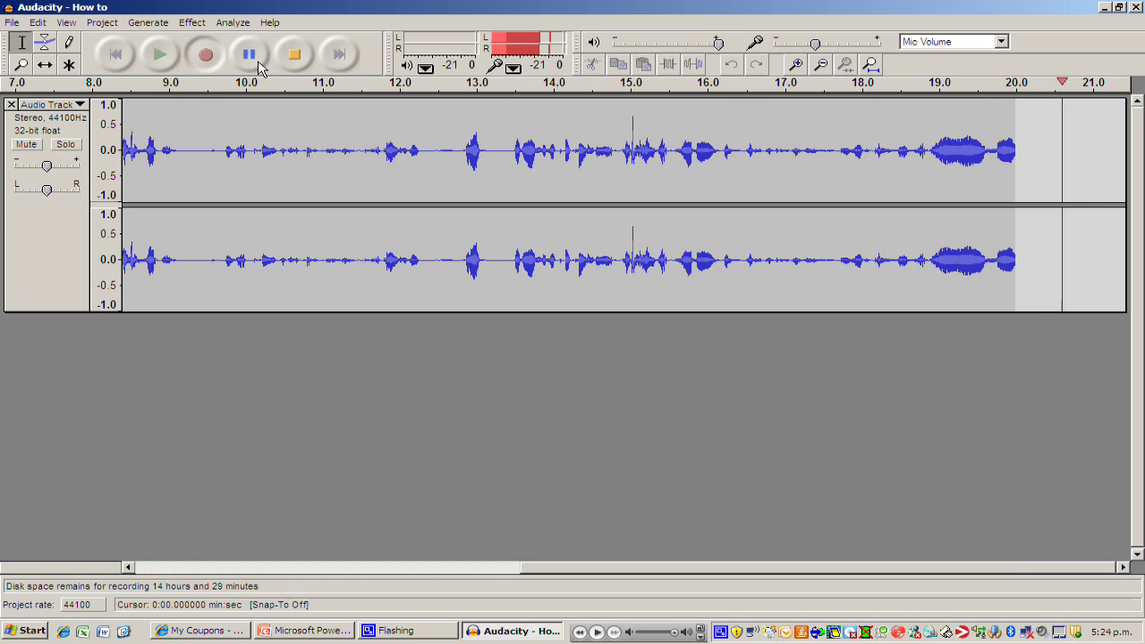
pyautogui.click(258, 67)
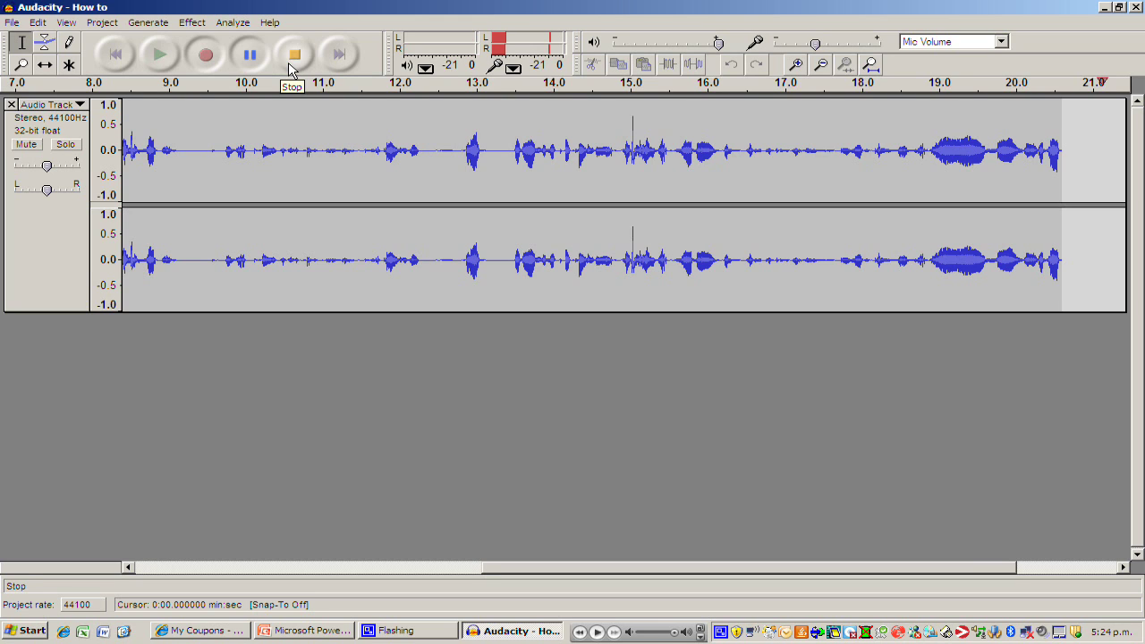
pyautogui.click(293, 56)
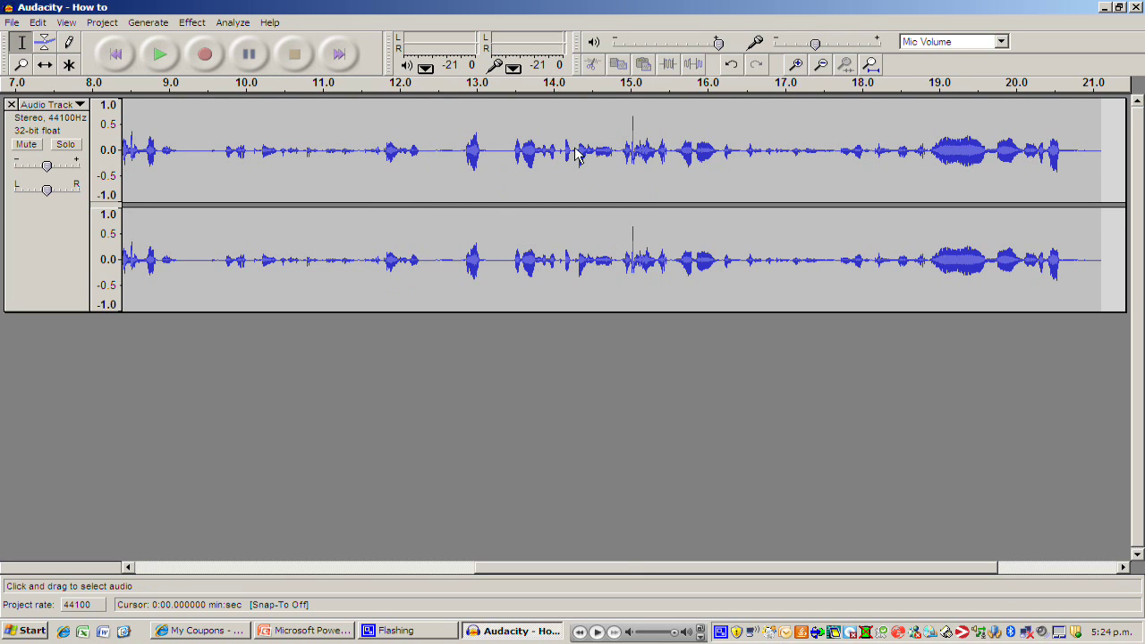
# Play back the recording from about the 12-second mark and pause playback at about 15 seconds
pyautogui.click(398, 145)
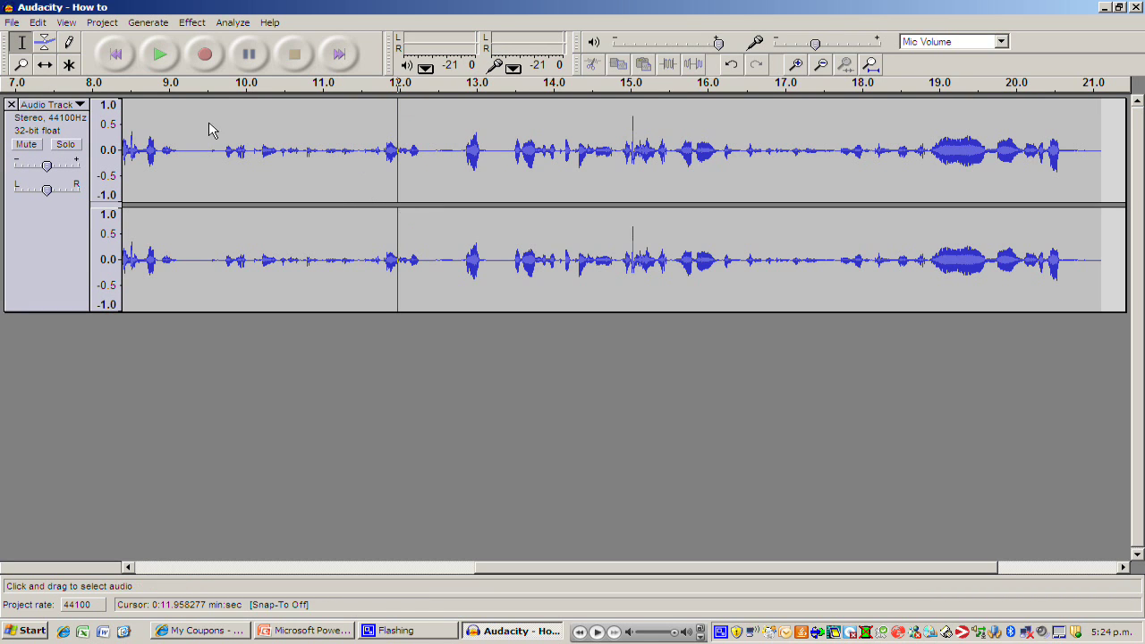
pyautogui.click(160, 57)
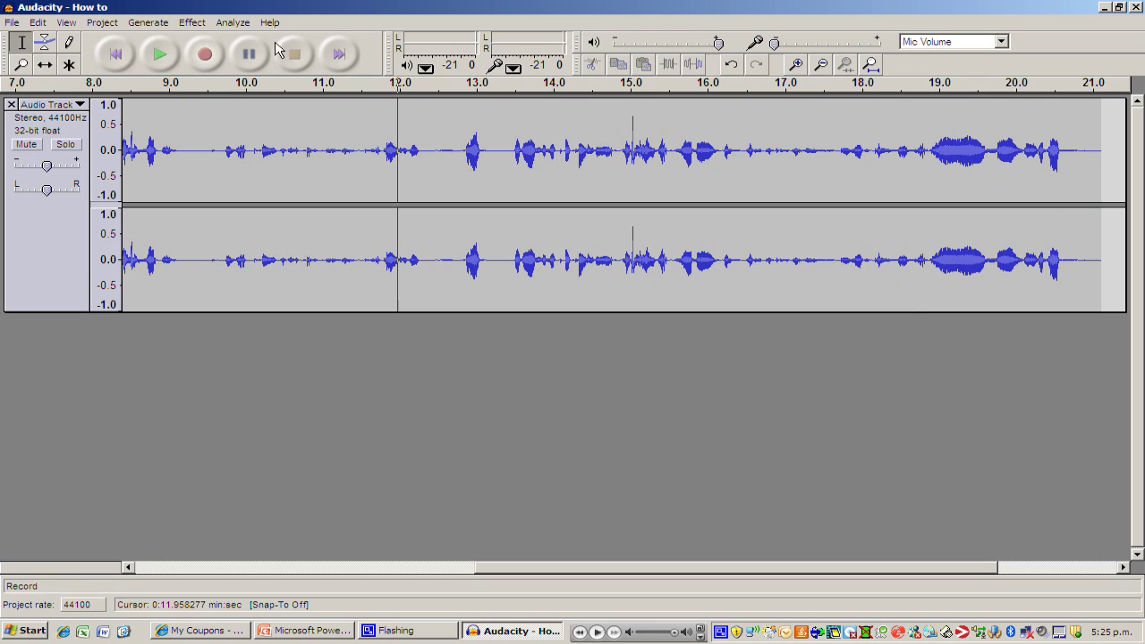
pyautogui.click(161, 57)
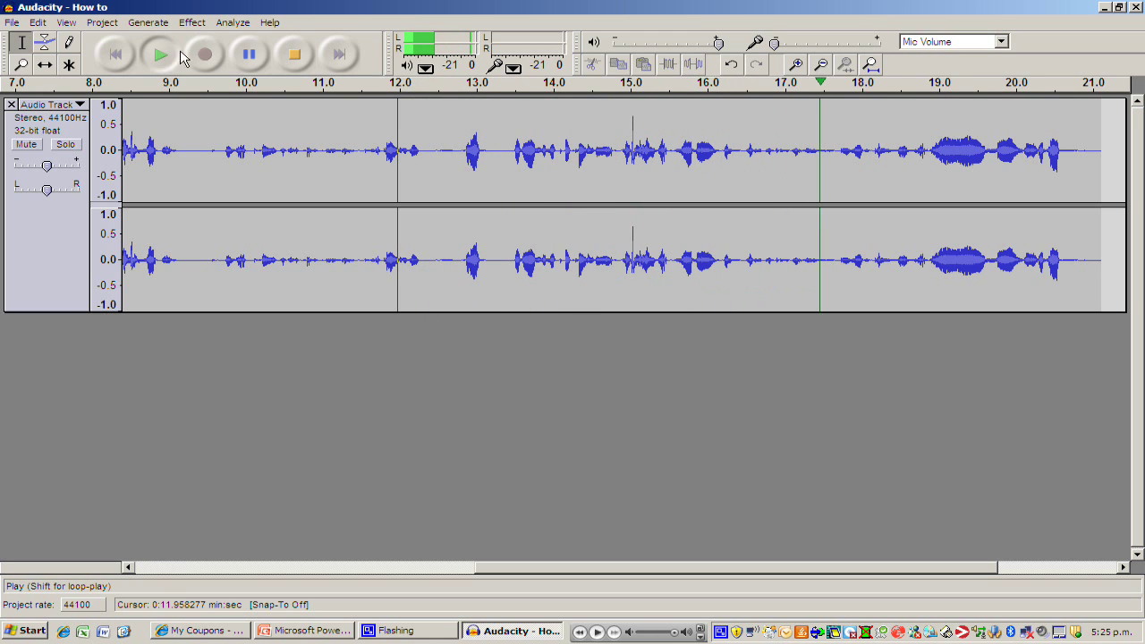
pyautogui.click(295, 55)
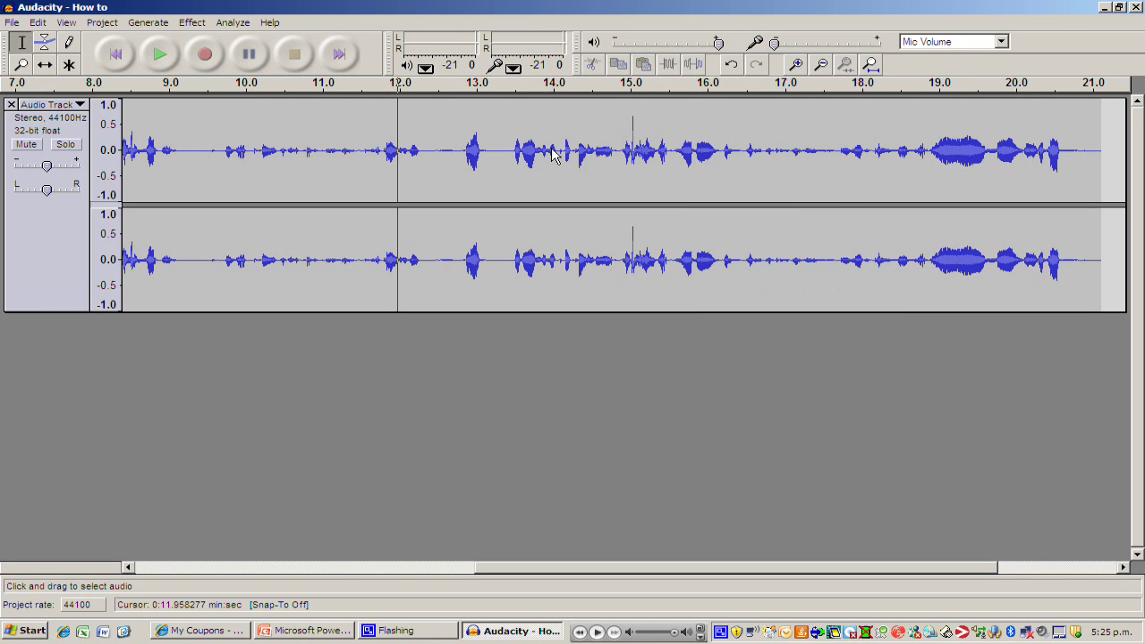
pyautogui.click(160, 55)
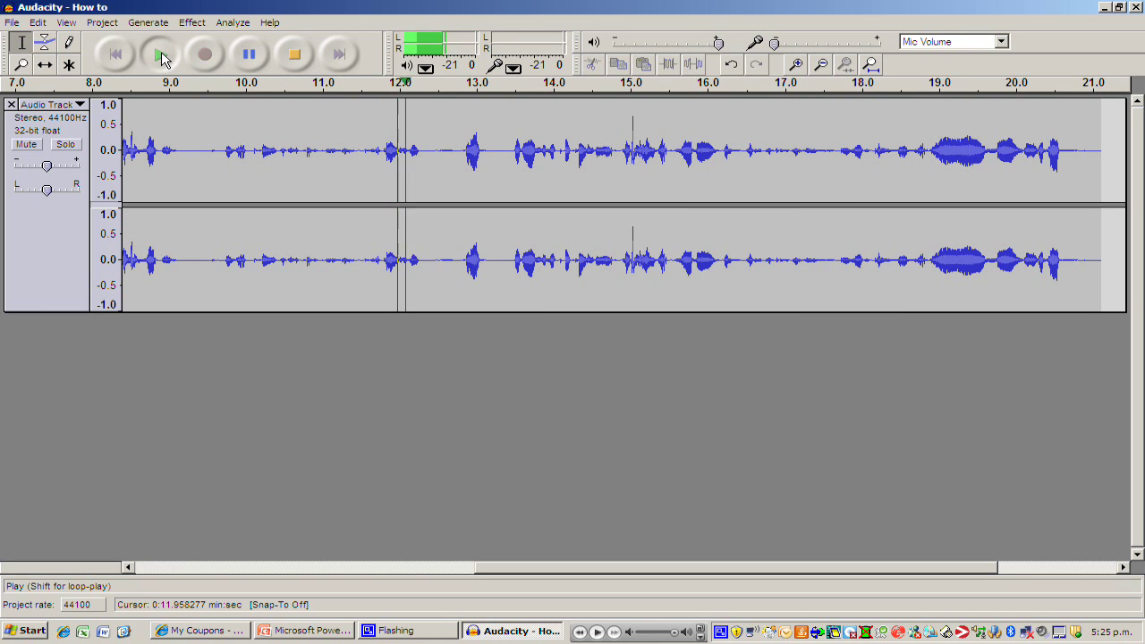
pyautogui.click(245, 61)
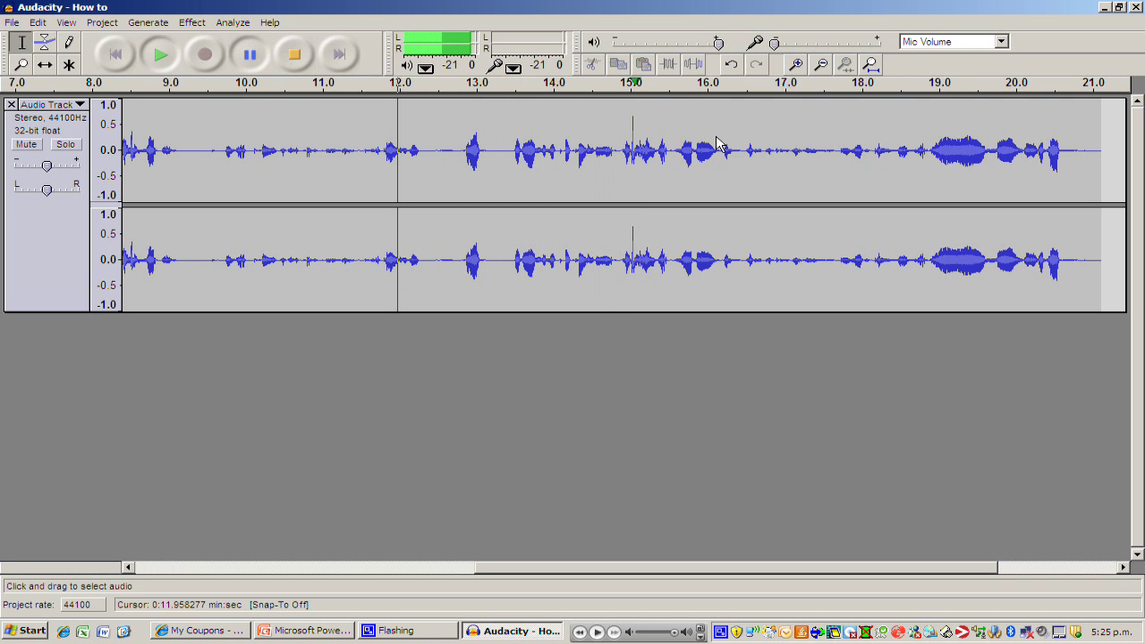
# Stop playback, delete the audio from about 14.8 seconds to the end, and listen to the remaining track from about 9.7 seconds
pyautogui.moveTo(619, 154); pyautogui.dragTo(1141, 147)
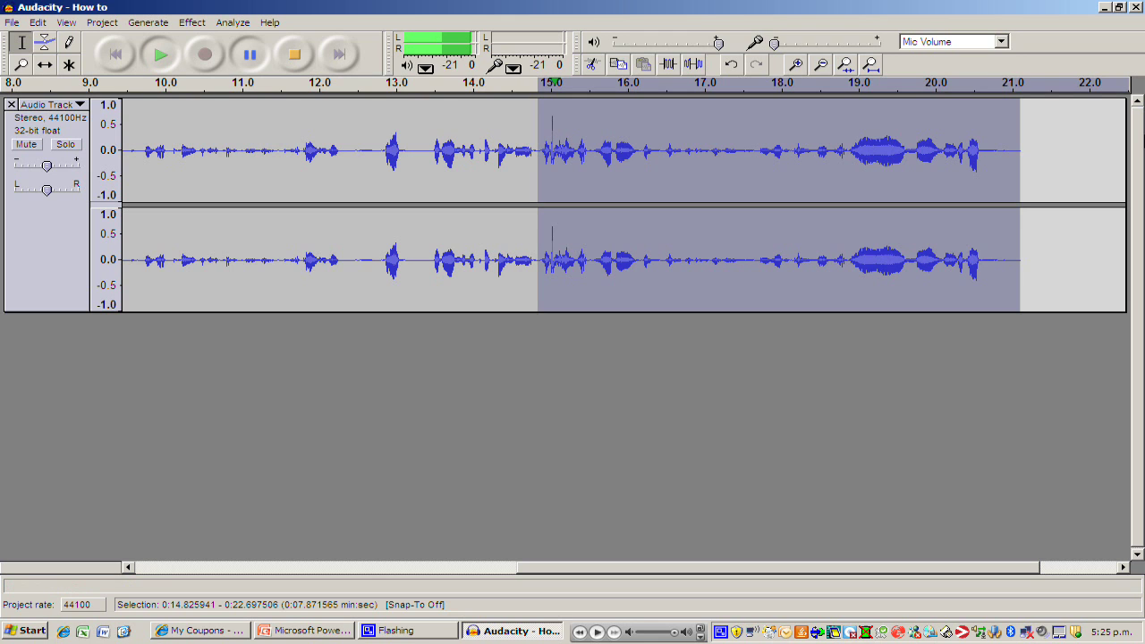
pyautogui.click(507, 167)
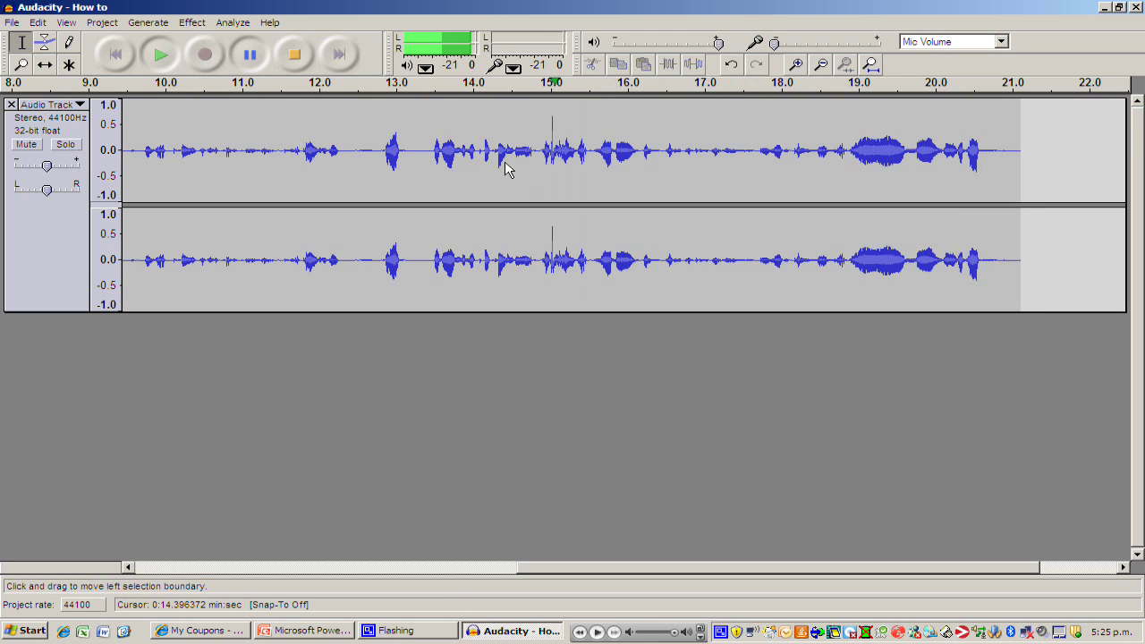
pyautogui.click(538, 157)
pyautogui.moveTo(538, 157); pyautogui.dragTo(1028, 162)
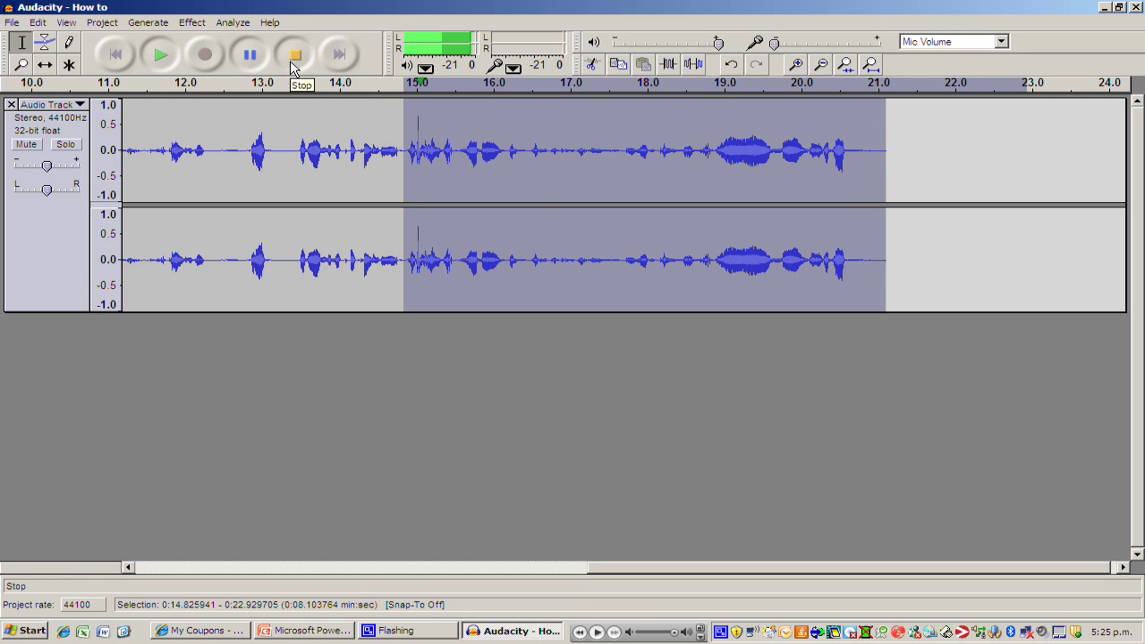
pyautogui.click(293, 56)
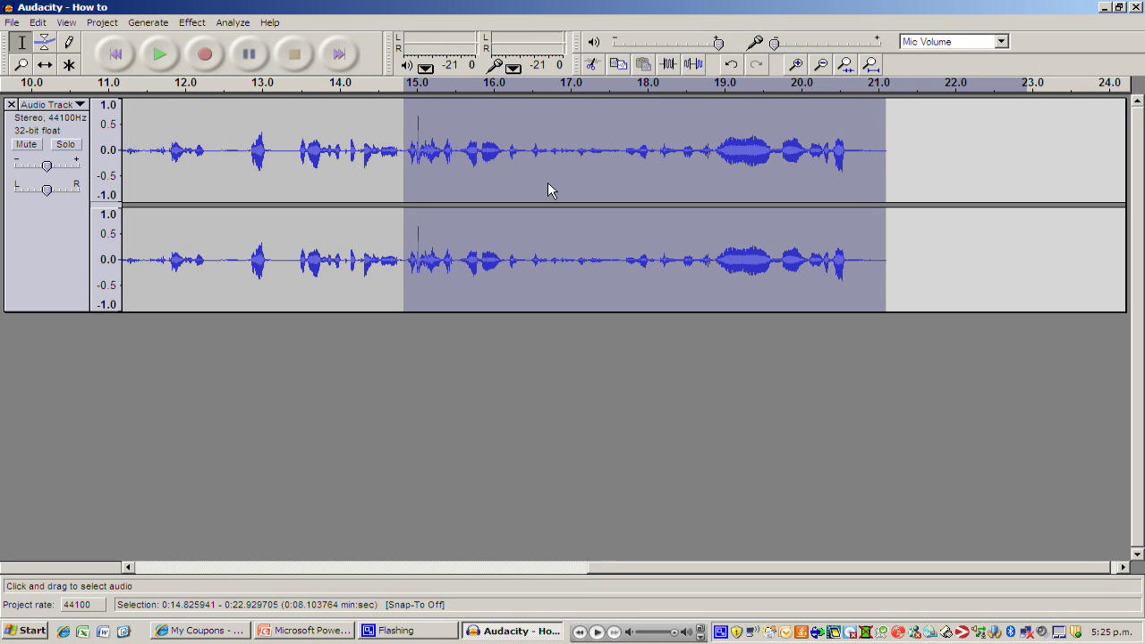
pyautogui.press('Delete')
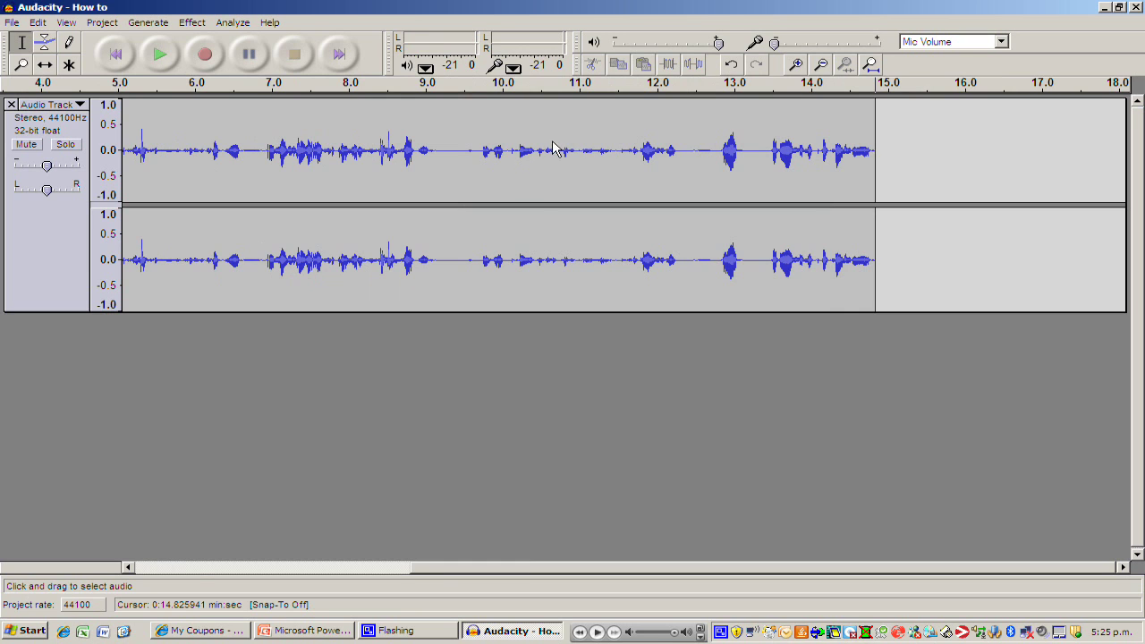
pyautogui.click(481, 147)
pyautogui.click(162, 57)
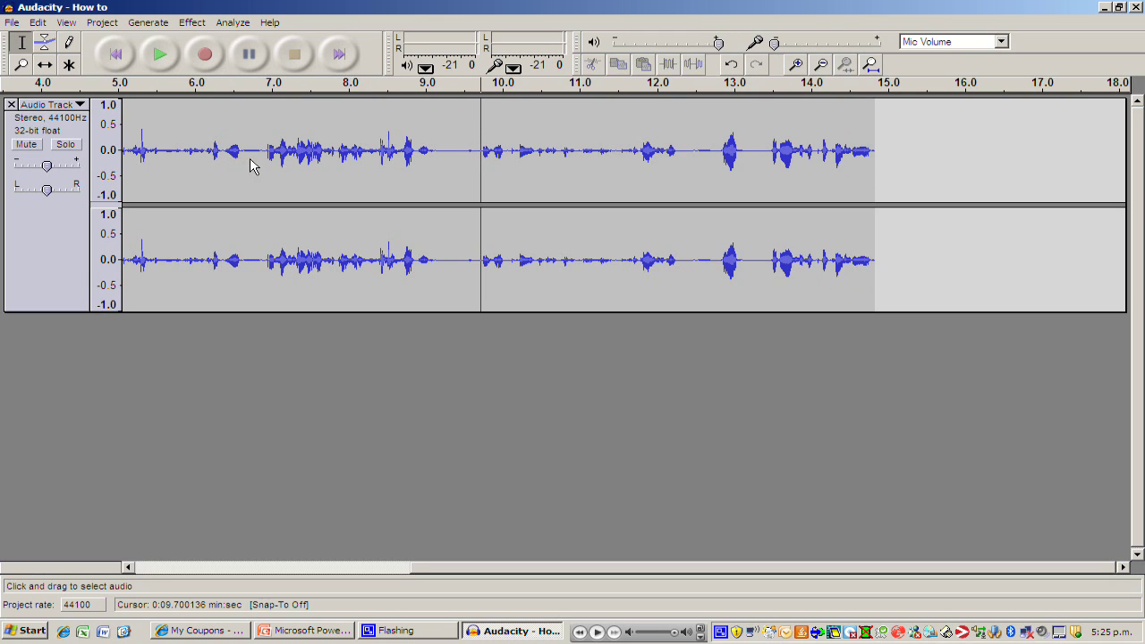
# Record a second track starting at the end of the first, from about 14.85 to about 28.6 seconds, pausing before stopping
pyautogui.click(878, 150)
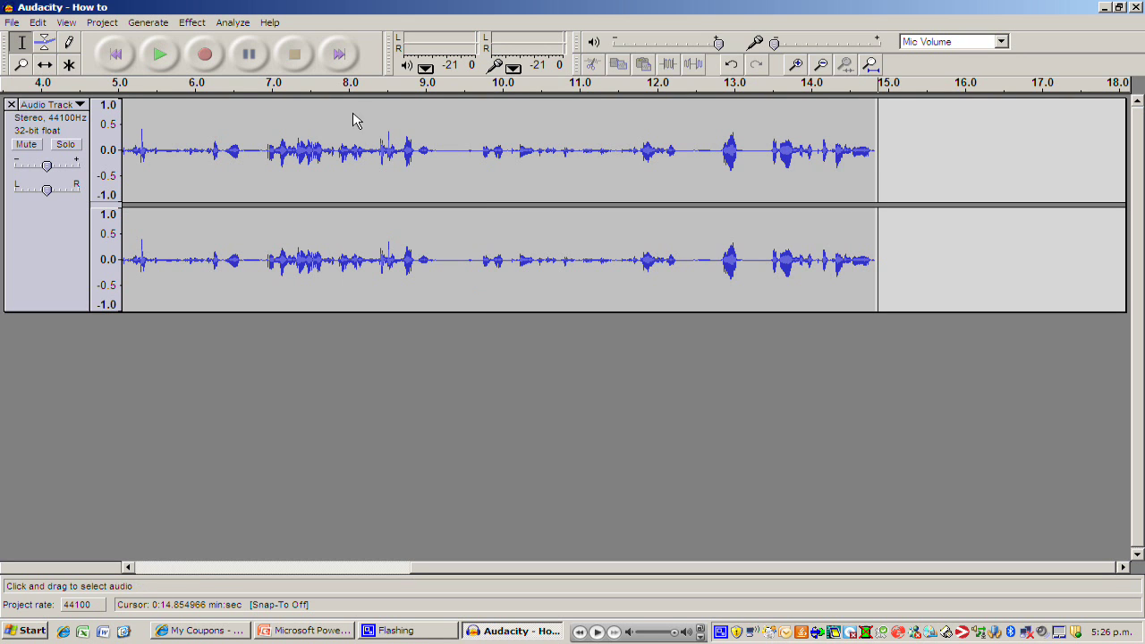
pyautogui.click(206, 56)
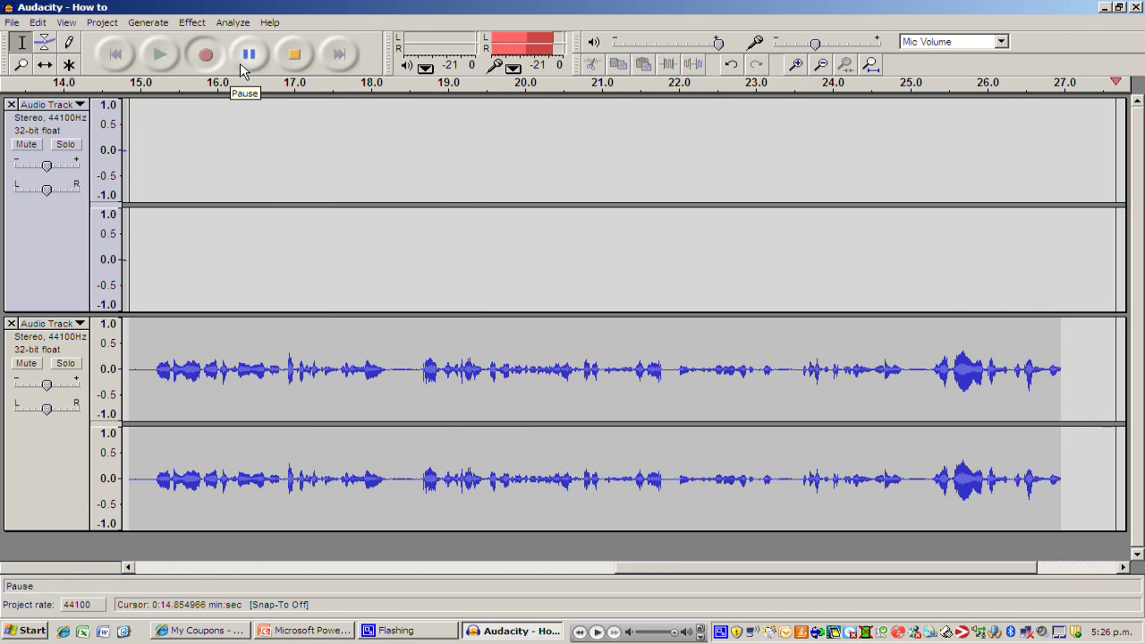
pyautogui.click(241, 65)
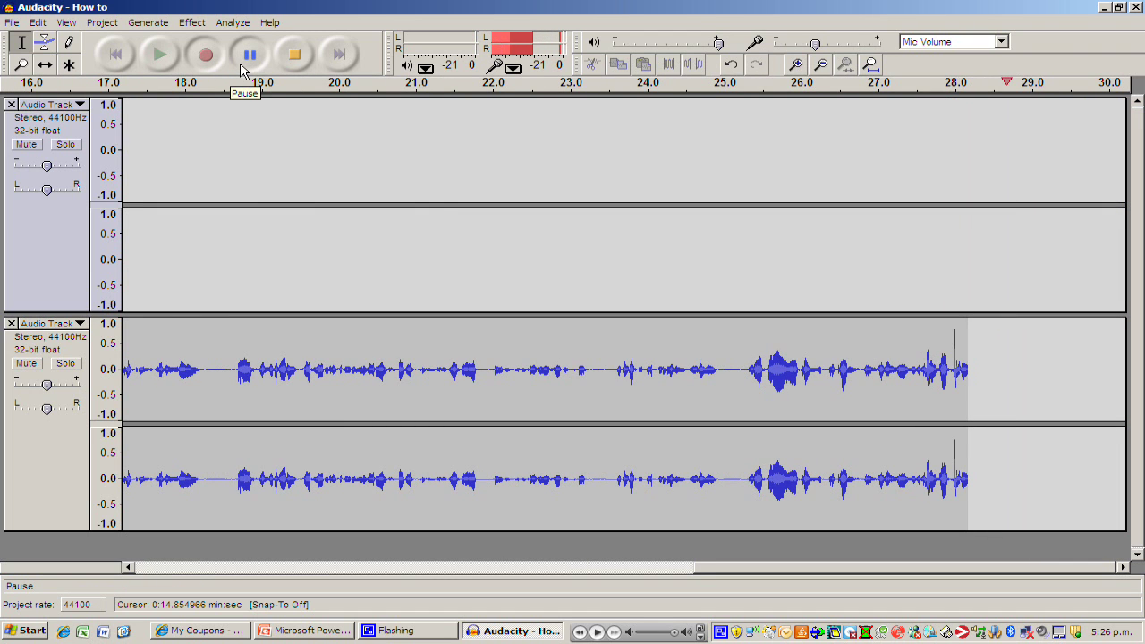
pyautogui.click(296, 56)
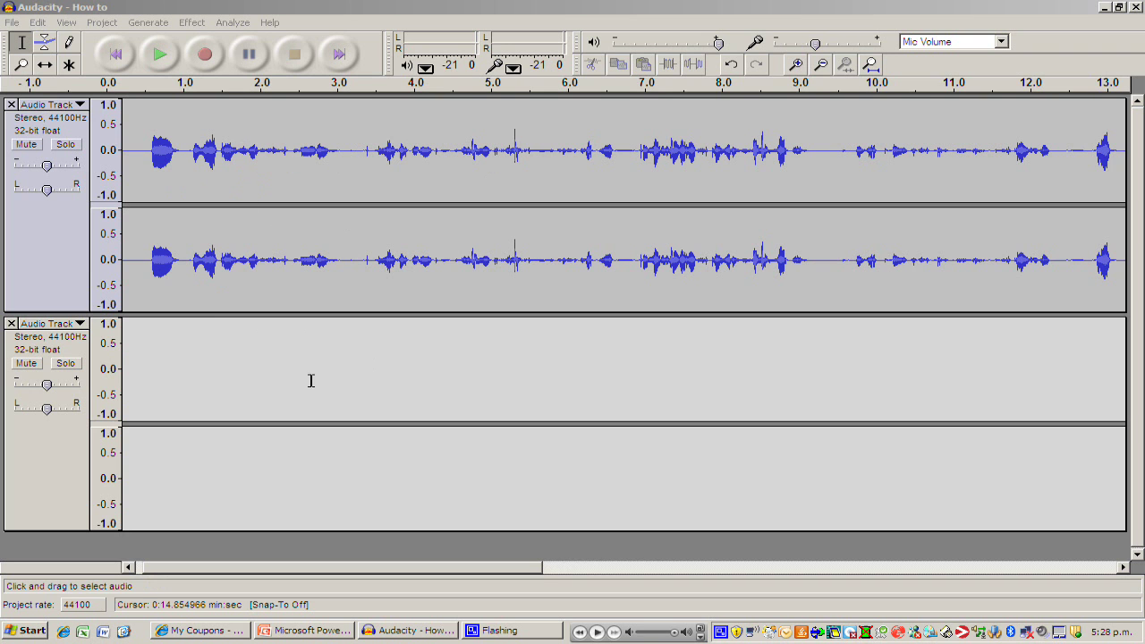
# Record a third track about 3 seconds long, starting at the end of the second track at about 28.64 seconds
pyautogui.moveTo(349, 569); pyautogui.dragTo(626, 569)
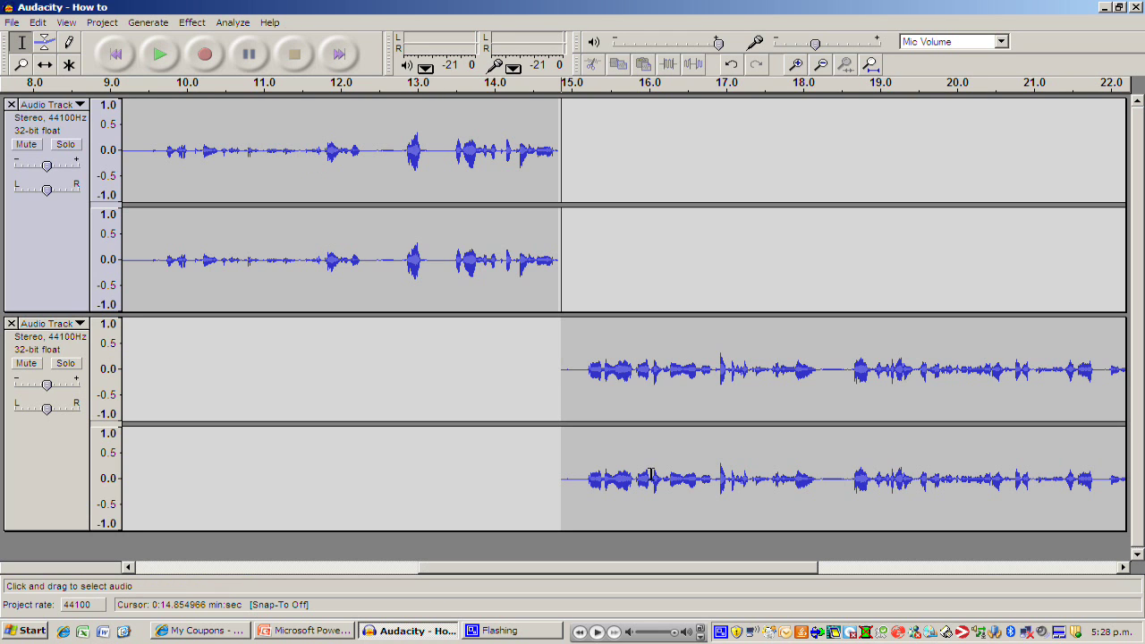
pyautogui.moveTo(703, 563); pyautogui.dragTo(926, 566)
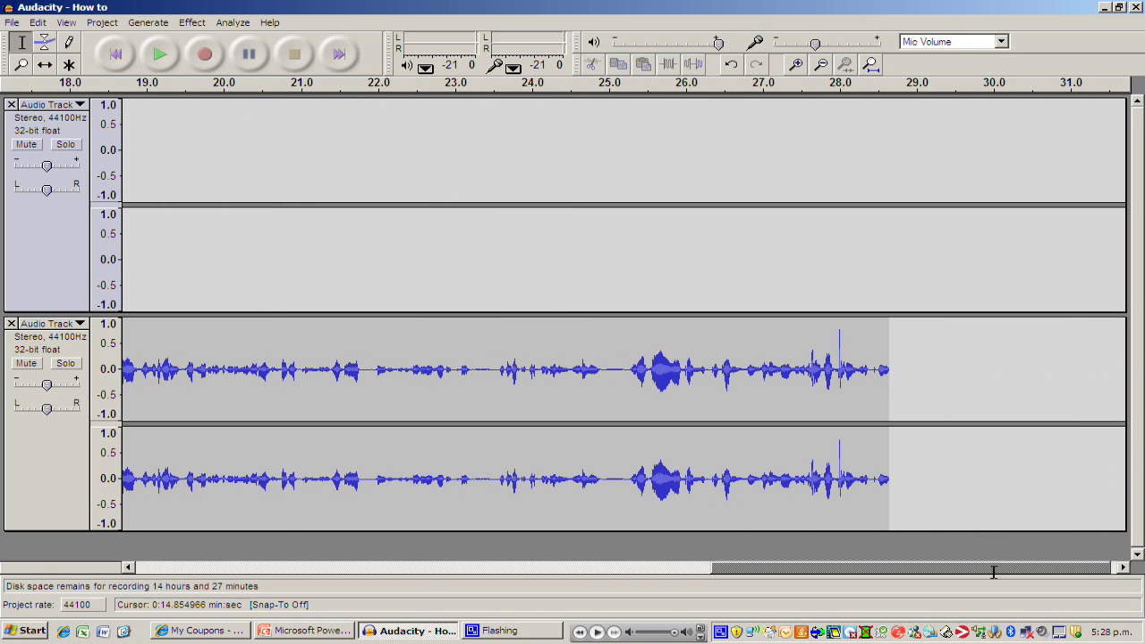
pyautogui.click(890, 347)
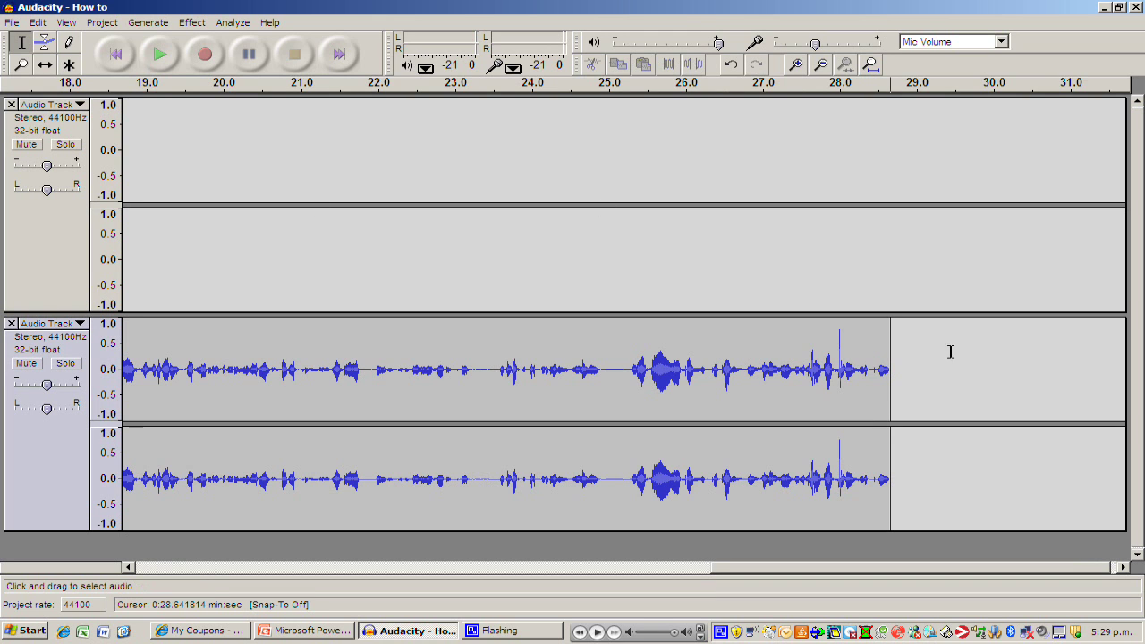
pyautogui.click(207, 55)
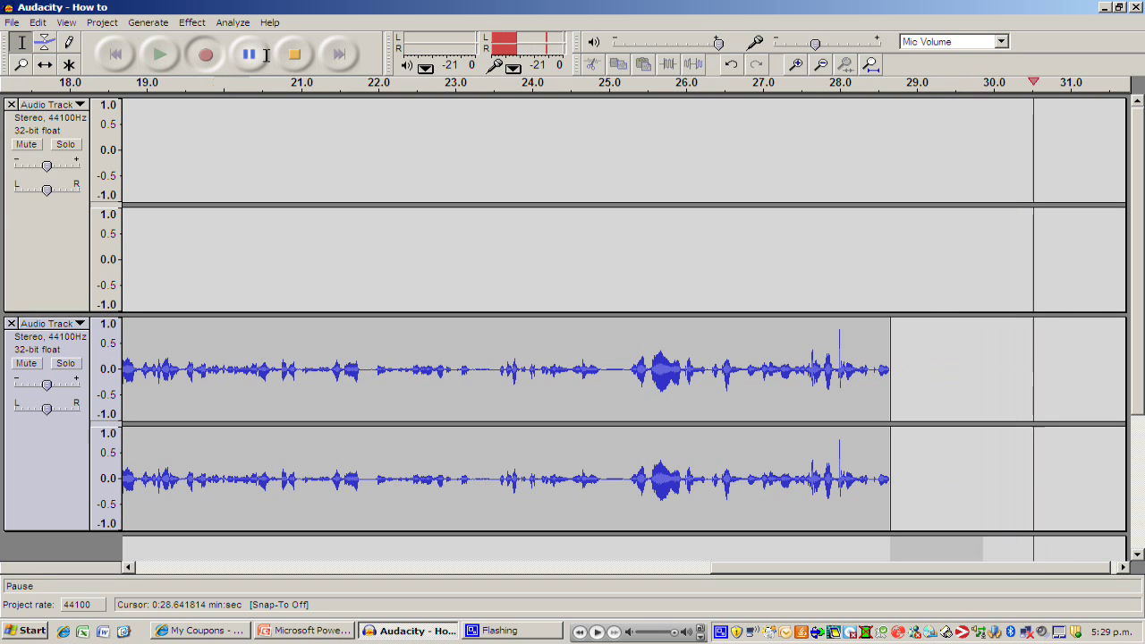
pyautogui.click(294, 54)
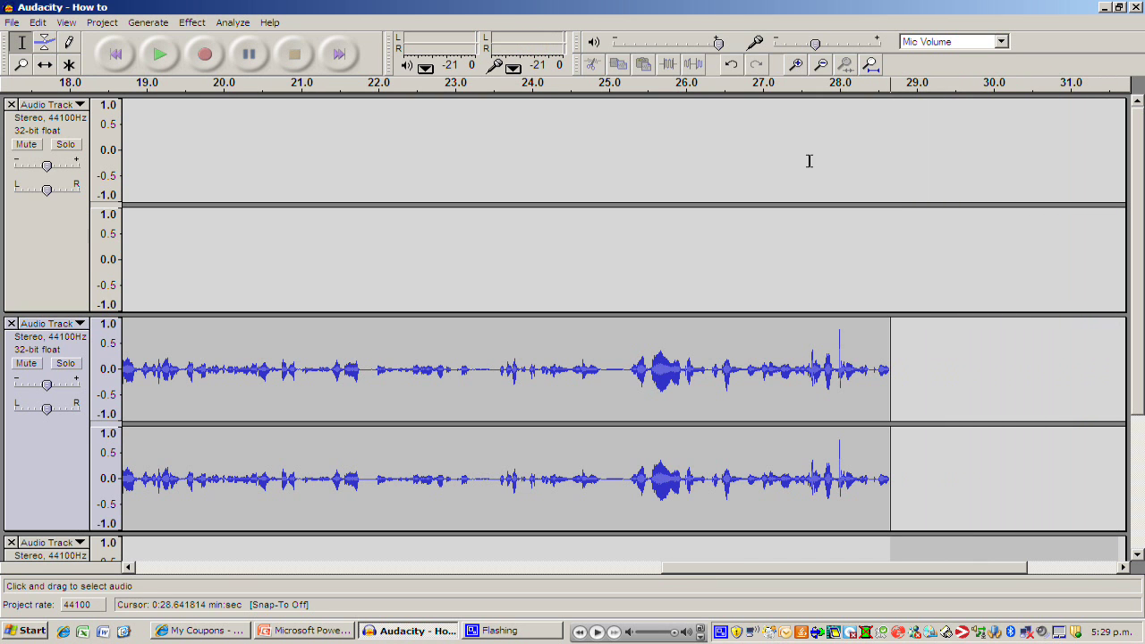
# Record a fourth track about 2.6 seconds long, starting at the end of the third track at about 31.6 seconds
pyautogui.moveTo(1136, 236); pyautogui.dragTo(1137, 377)
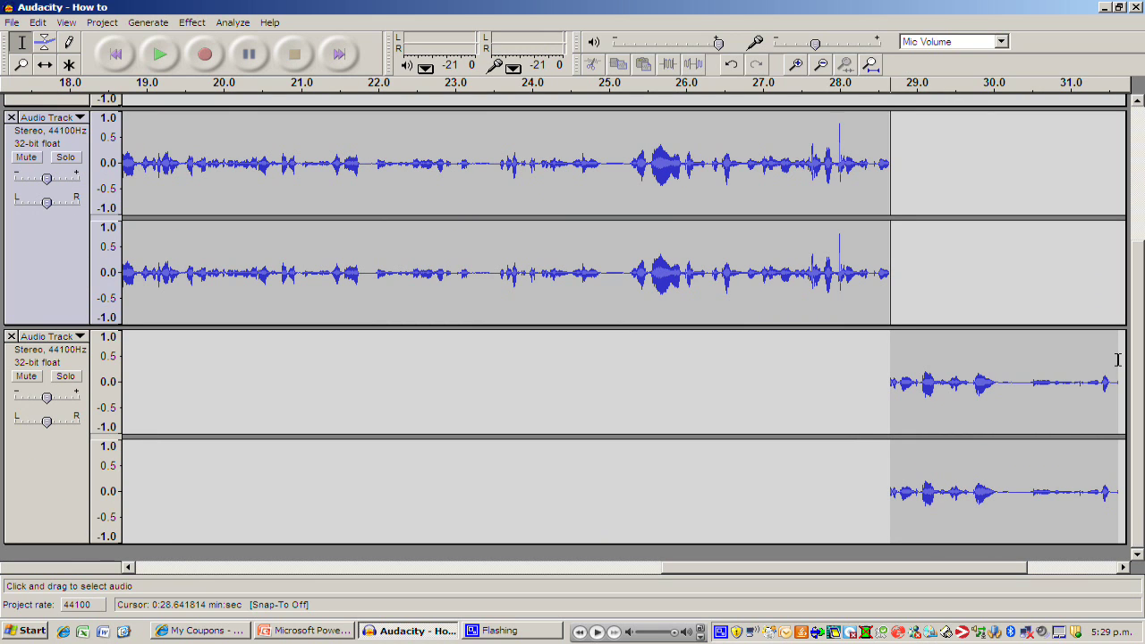
pyautogui.click(1117, 360)
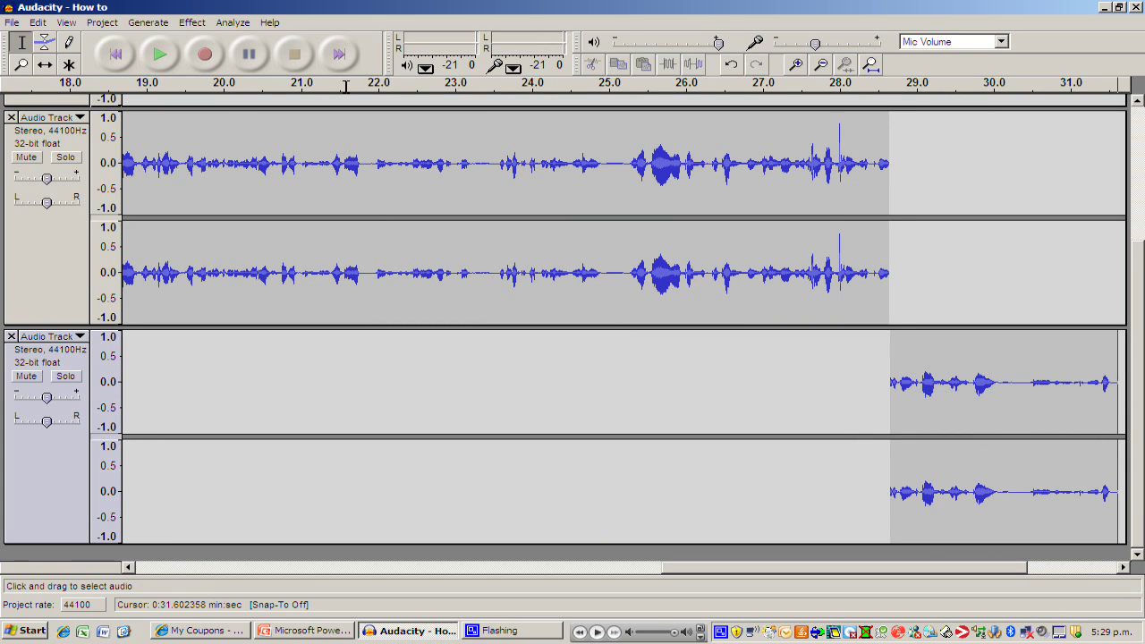
pyautogui.click(203, 56)
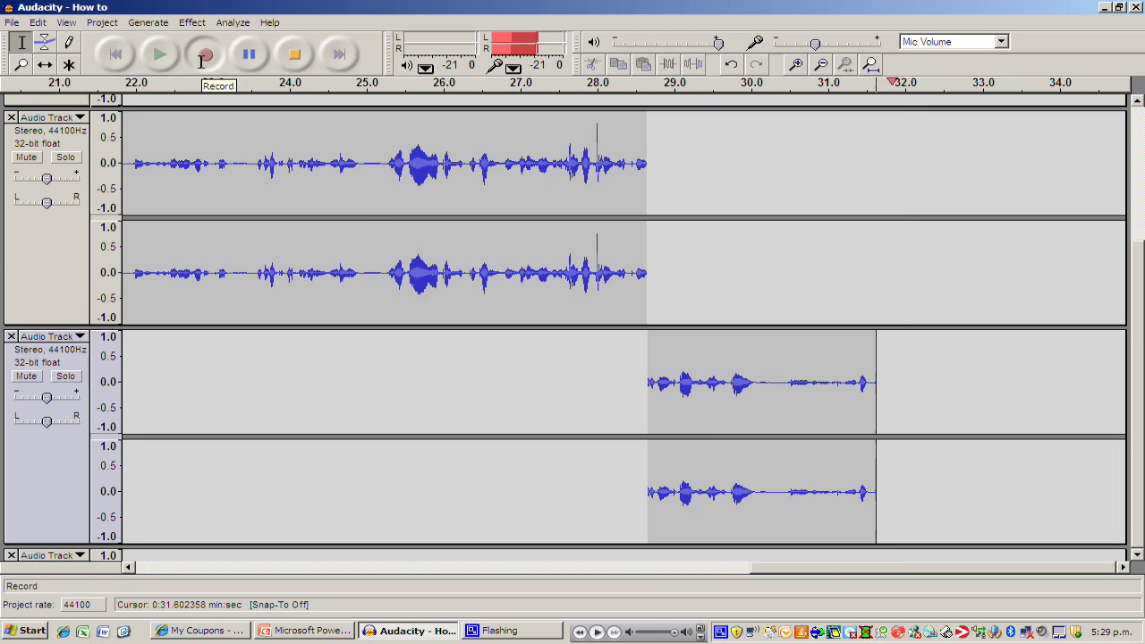
pyautogui.click(302, 56)
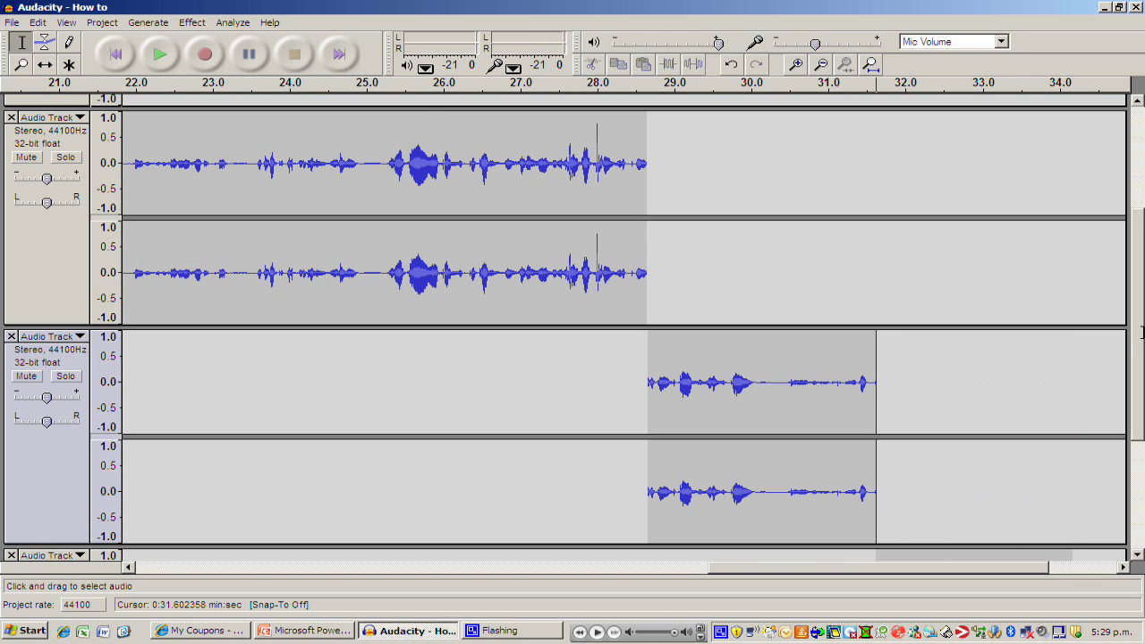
# Record a fifth track about 5.6 seconds long from the same 31.6-second cursor position, overlapping the fourth track
pyautogui.scroll(-3, 1140, 333)
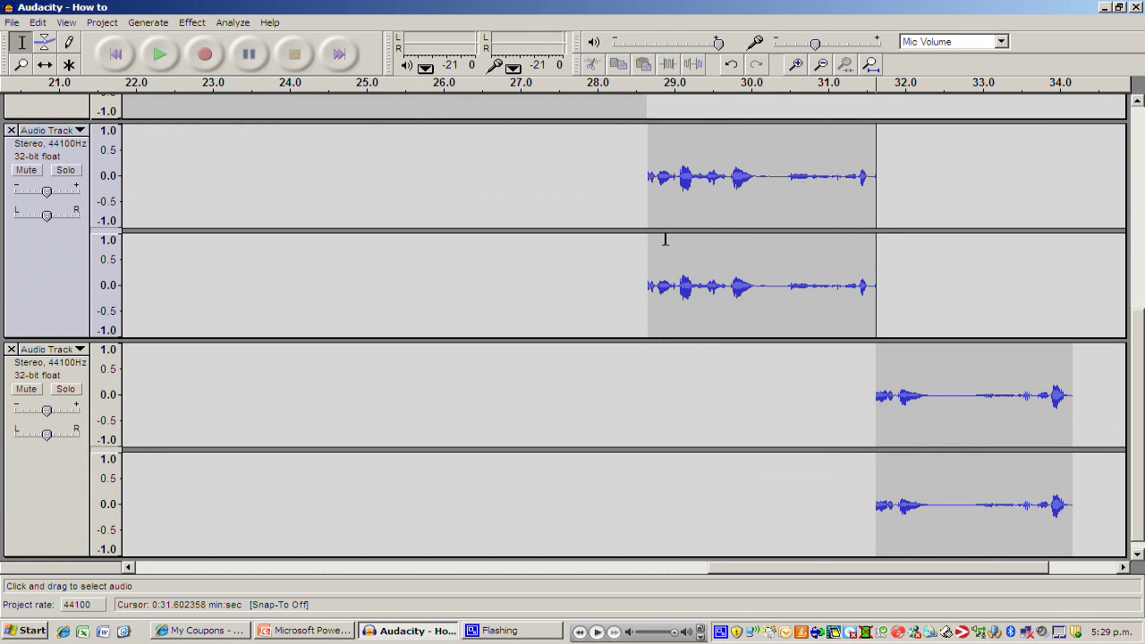
pyautogui.click(211, 57)
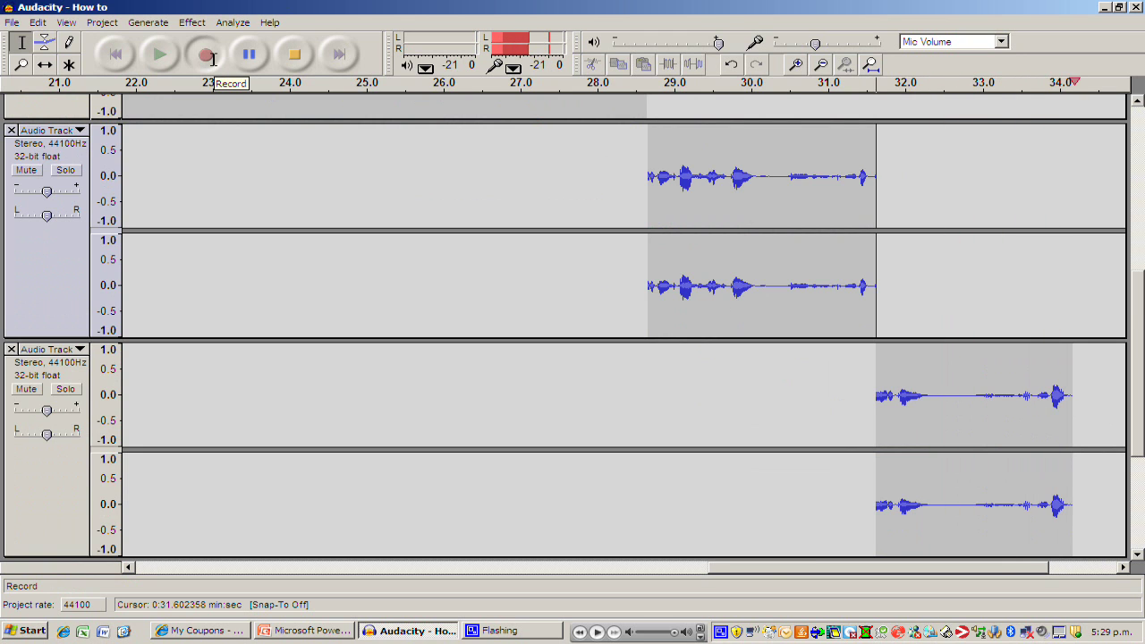
pyautogui.click(285, 61)
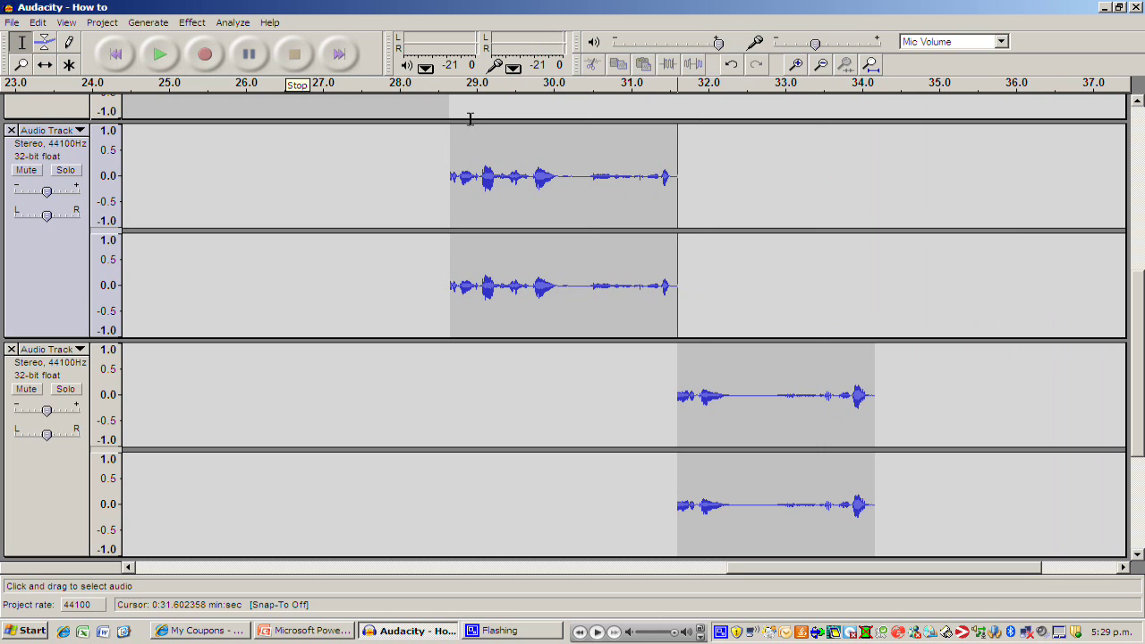
# Reduce the height of all five audio tracks so that they fit together in the project window
pyautogui.moveTo(1138, 364); pyautogui.dragTo(1138, 195)
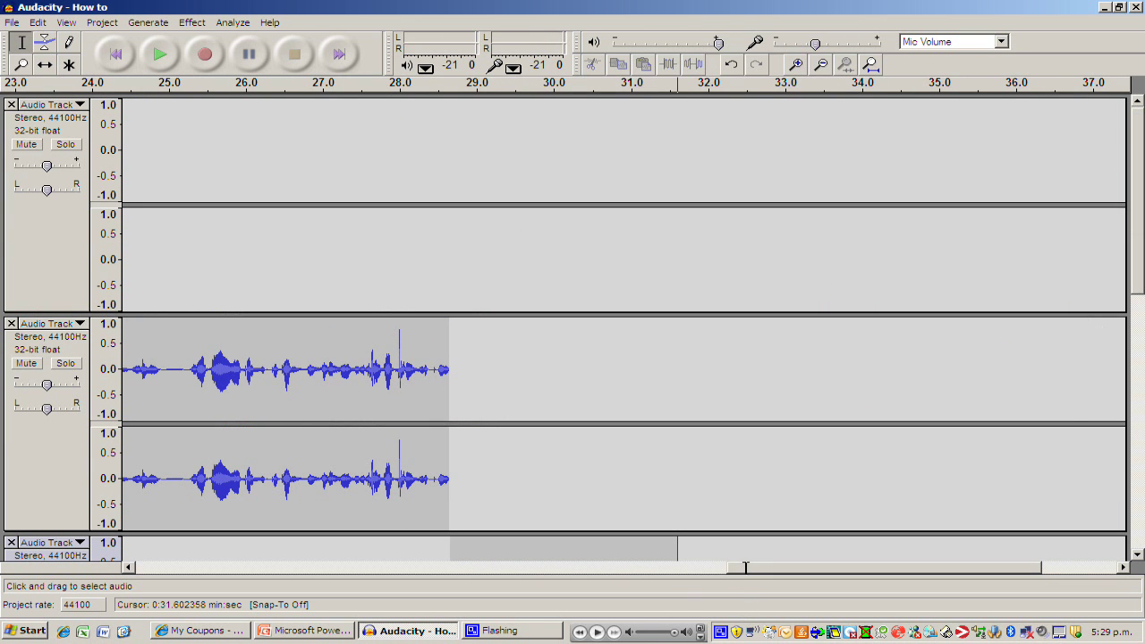
pyautogui.moveTo(746, 567); pyautogui.dragTo(396, 567)
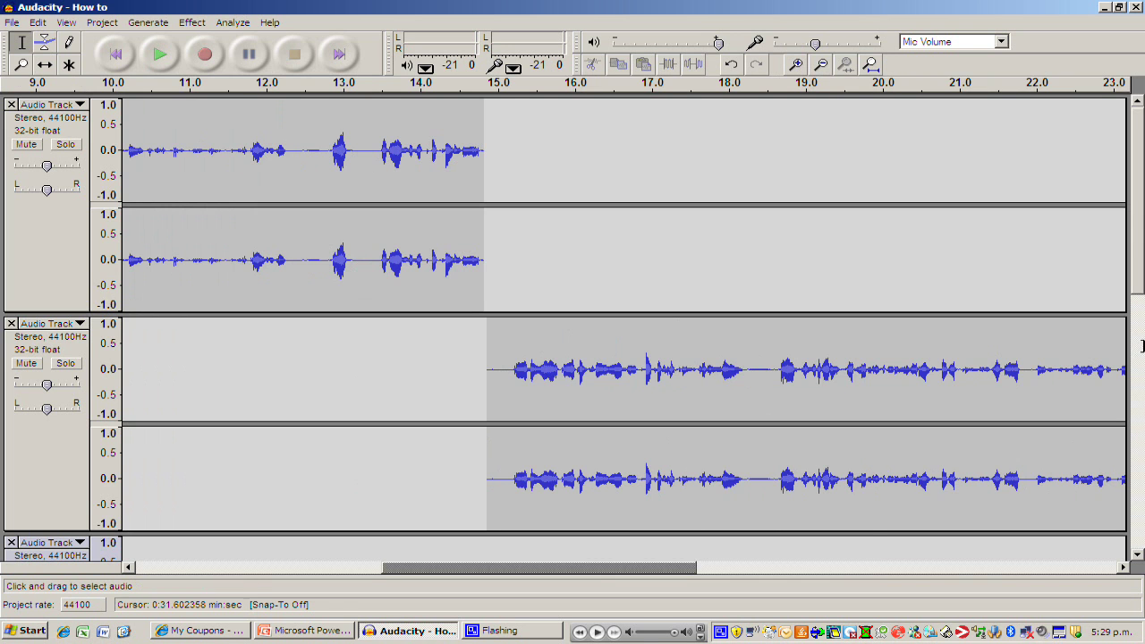
pyautogui.moveTo(1135, 284); pyautogui.dragTo(1134, 374)
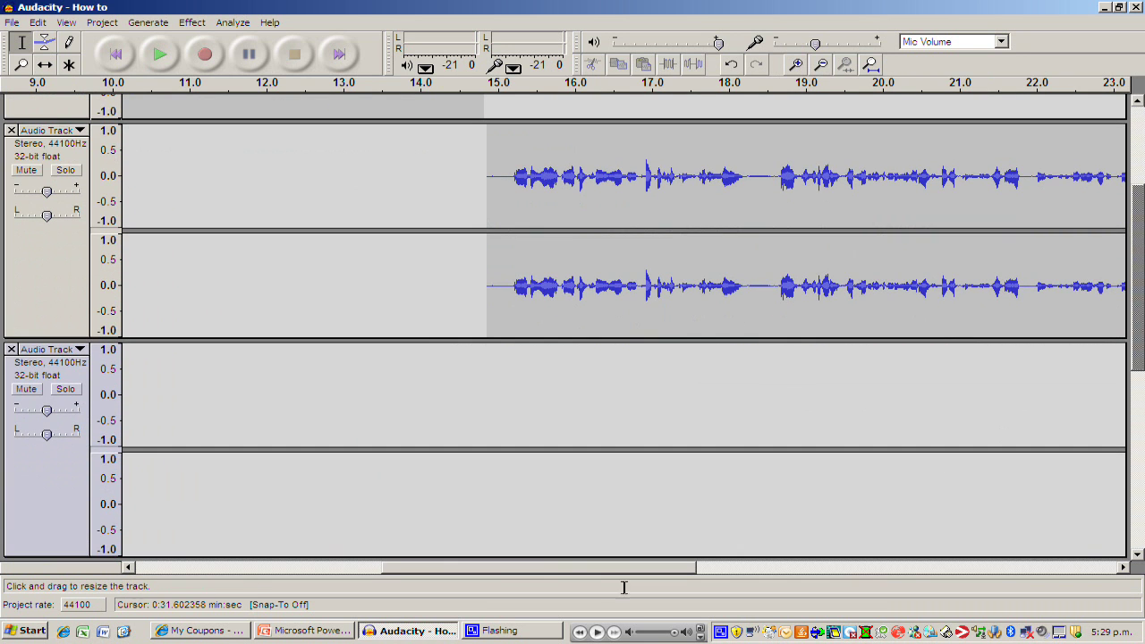
pyautogui.moveTo(597, 567); pyautogui.dragTo(460, 486)
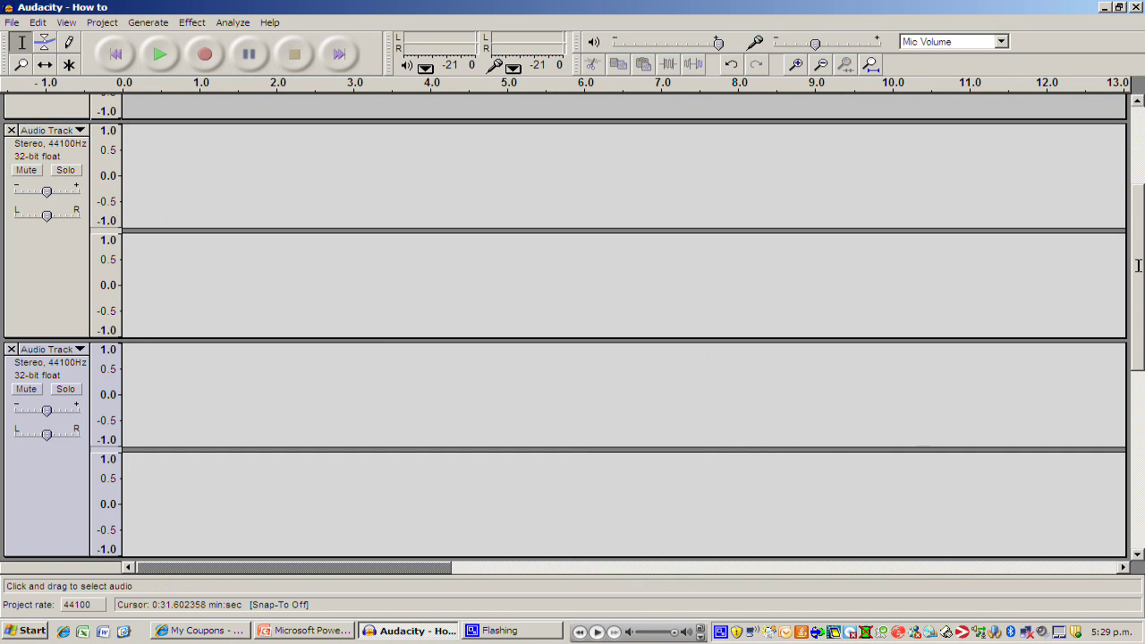
pyautogui.scroll(5, 1139, 266)
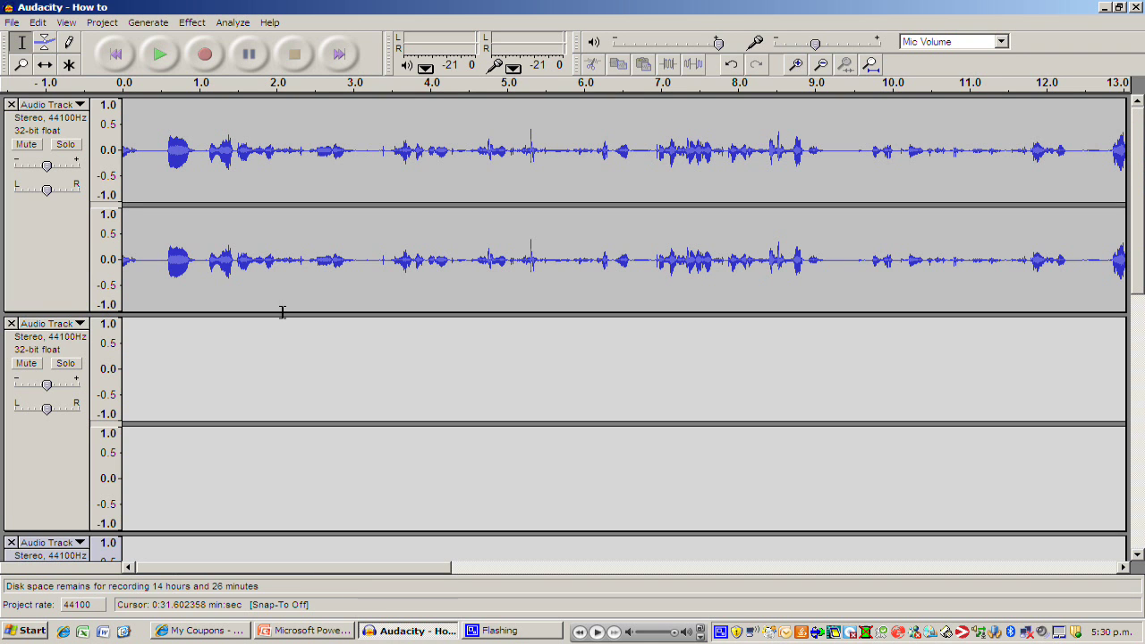
pyautogui.moveTo(282, 311); pyautogui.dragTo(277, 192)
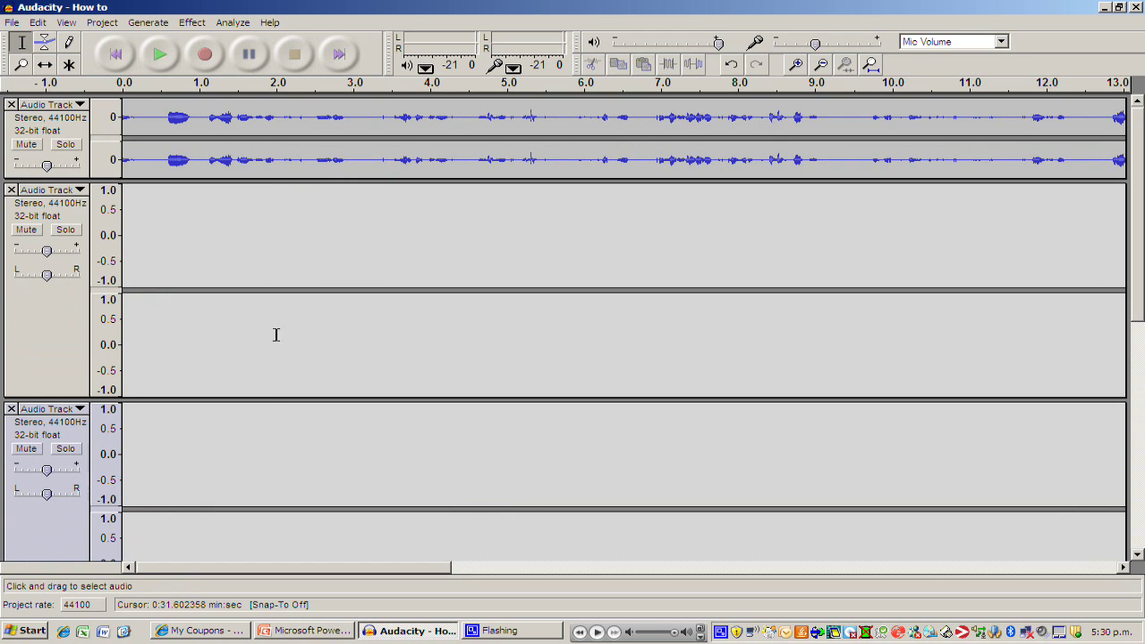
pyautogui.moveTo(267, 400); pyautogui.dragTo(258, 232)
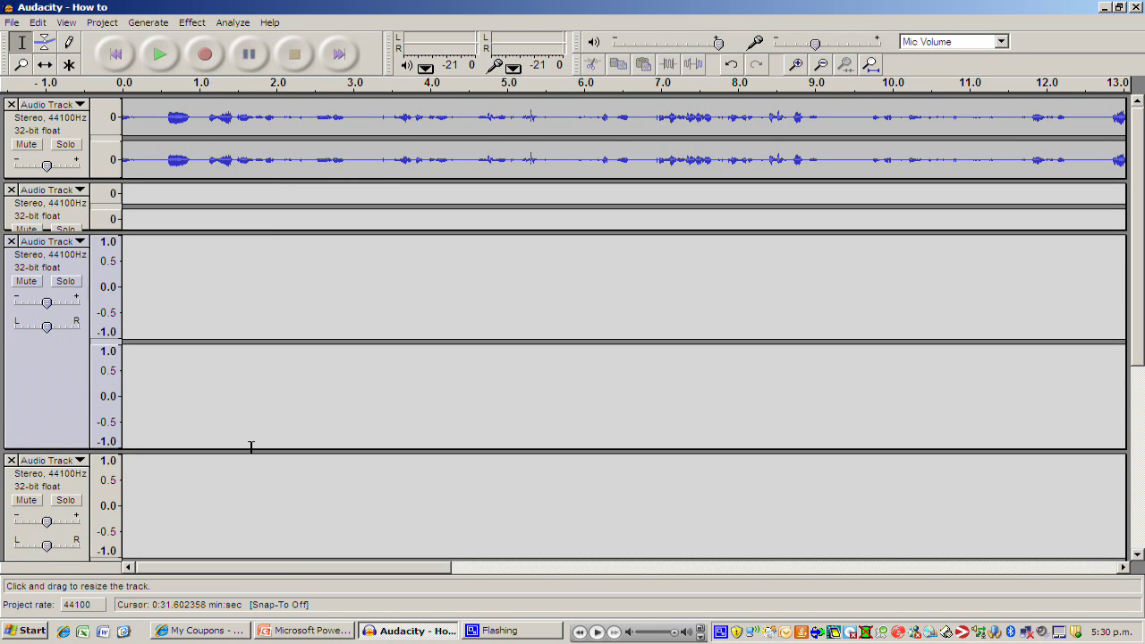
pyautogui.moveTo(252, 446); pyautogui.dragTo(248, 283)
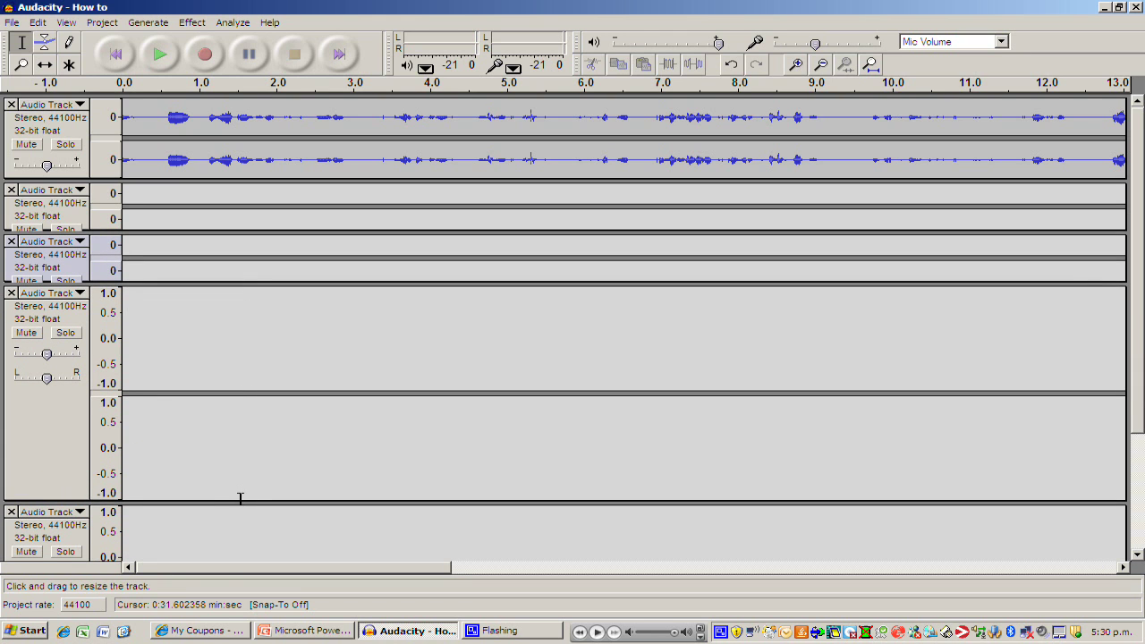
pyautogui.moveTo(237, 493); pyautogui.dragTo(235, 338)
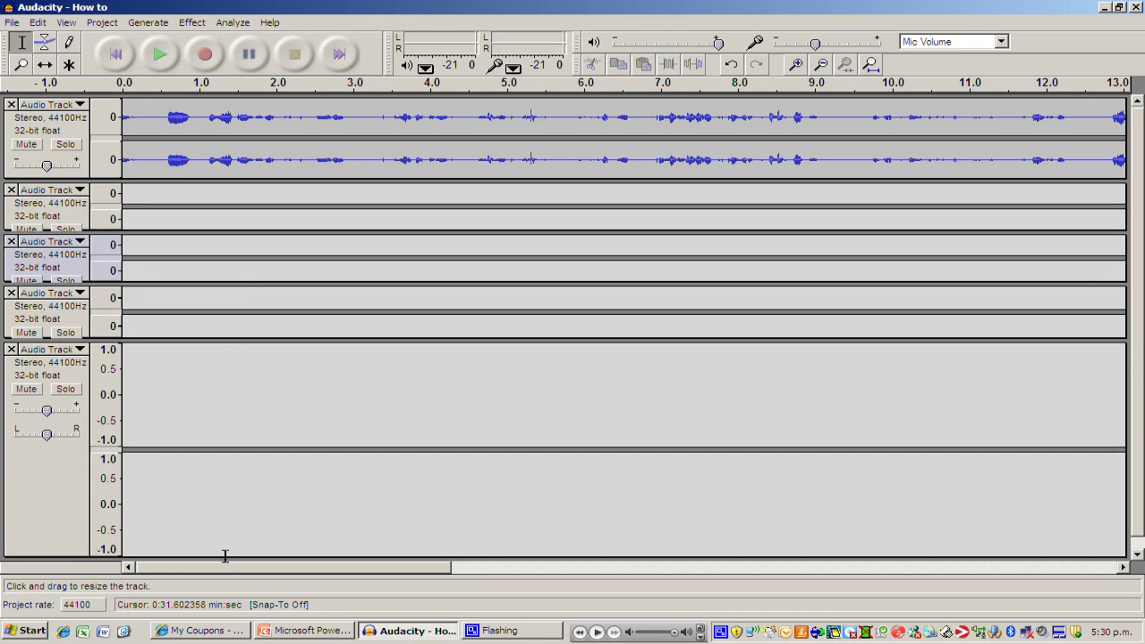
pyautogui.moveTo(225, 556); pyautogui.dragTo(230, 401)
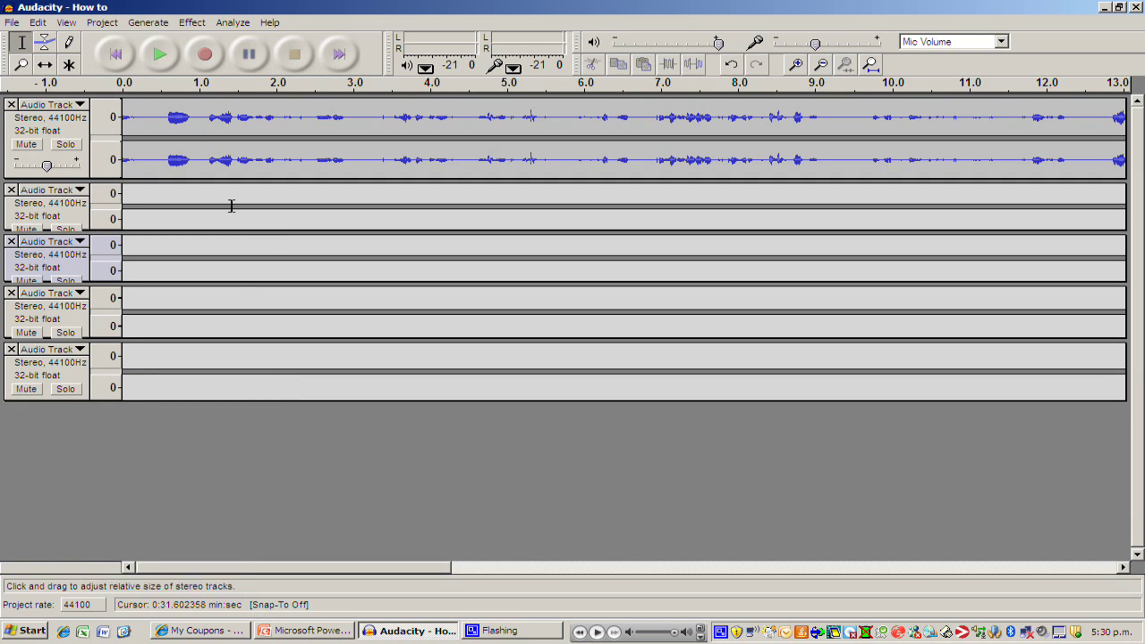
pyautogui.moveTo(223, 566)
pyautogui.mouseDown()
pyautogui.moveTo(565, 550)
pyautogui.moveTo(817, 557)
pyautogui.moveTo(214, 572)
pyautogui.mouseUp()
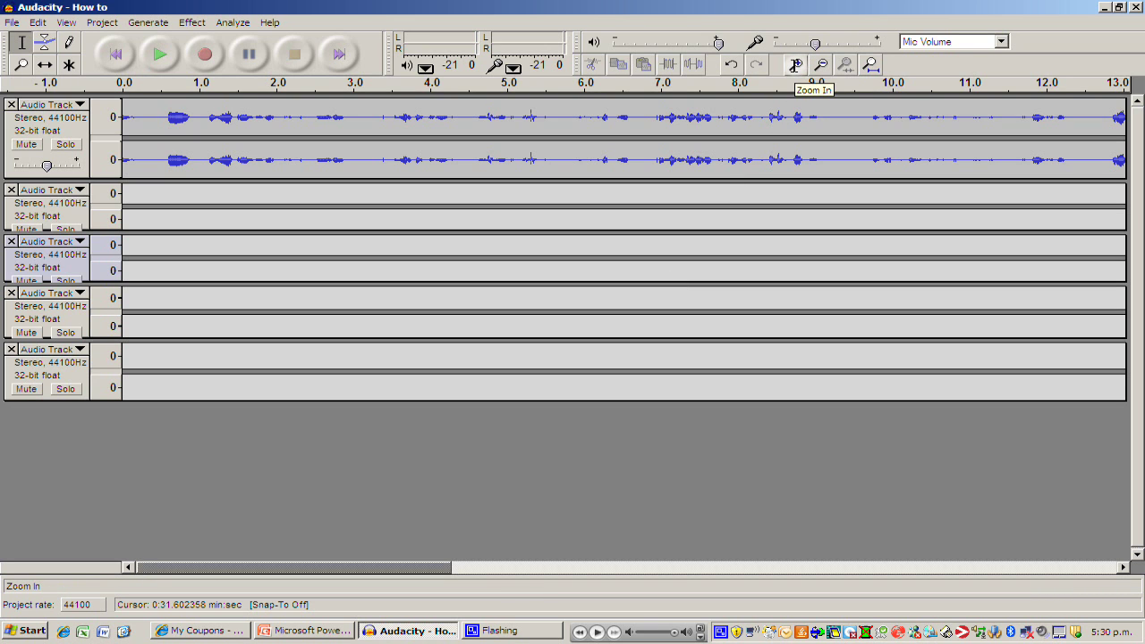
# Zoom the timeline out to show all five takes and play the overlapping fourth and fifth tracks from about 31.6 seconds
pyautogui.click(796, 64)
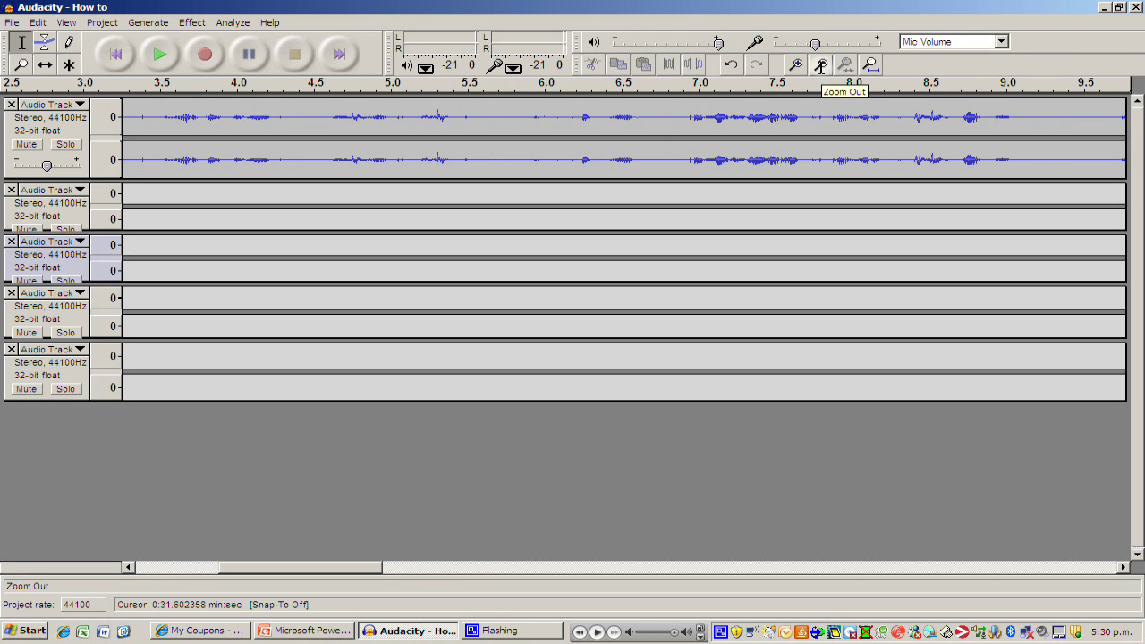
pyautogui.click(820, 64)
pyautogui.click(820, 64)
pyautogui.click(821, 64)
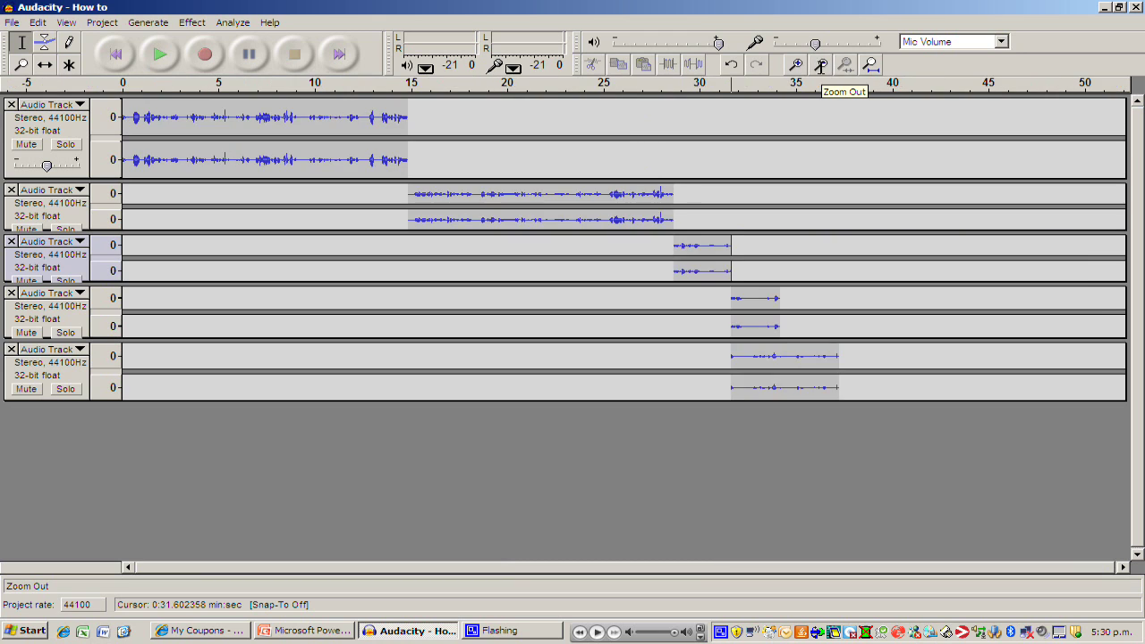
pyautogui.click(820, 65)
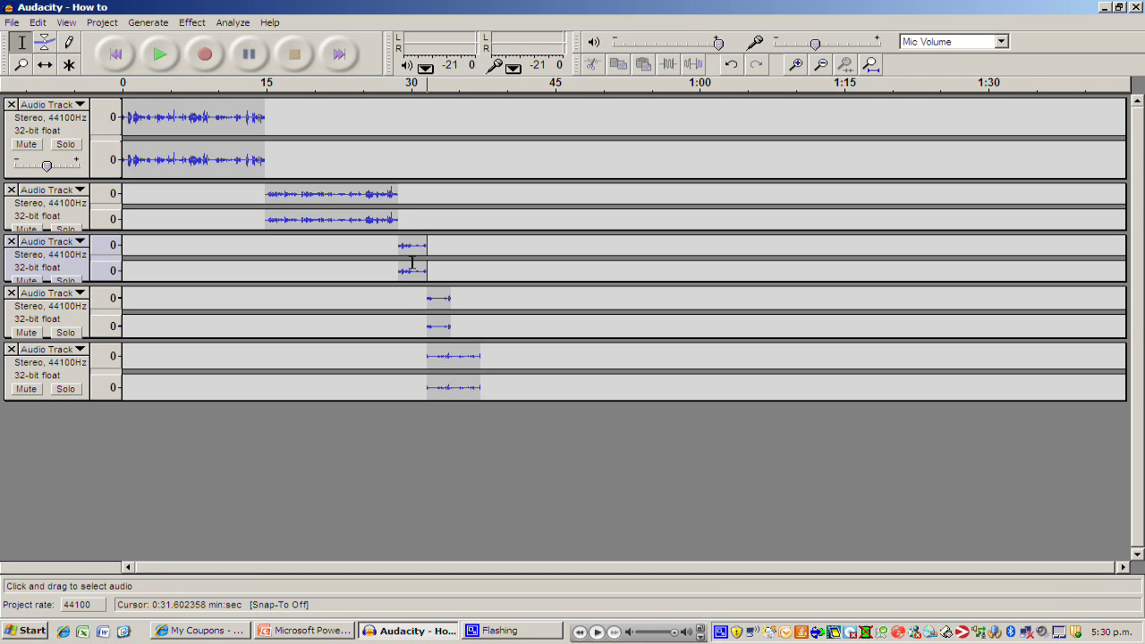
pyautogui.click(156, 61)
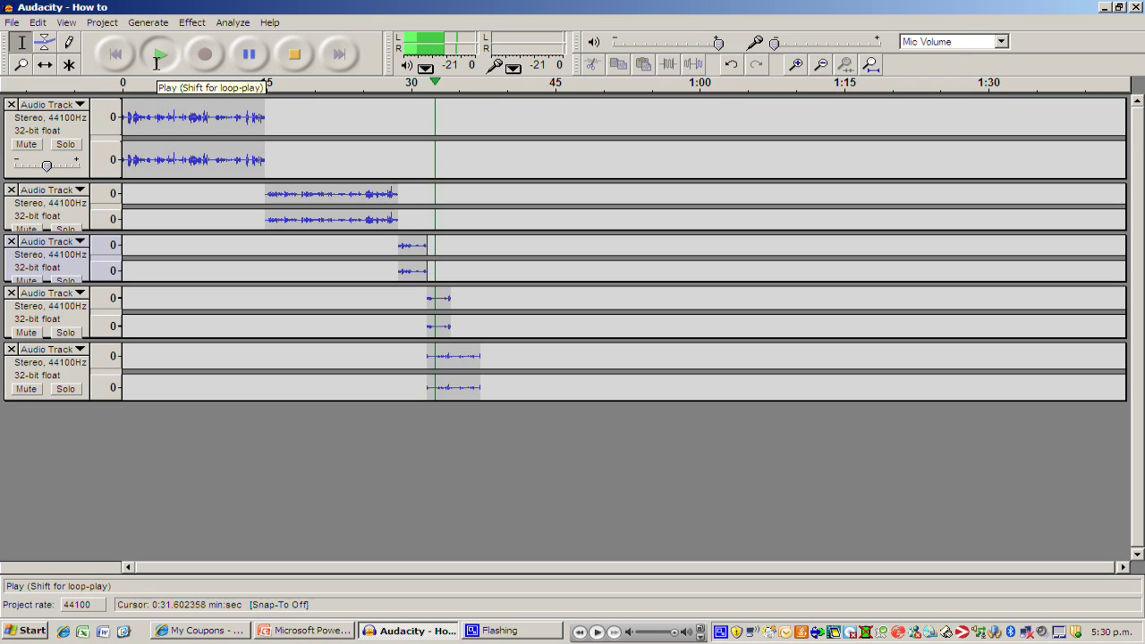
pyautogui.click(276, 61)
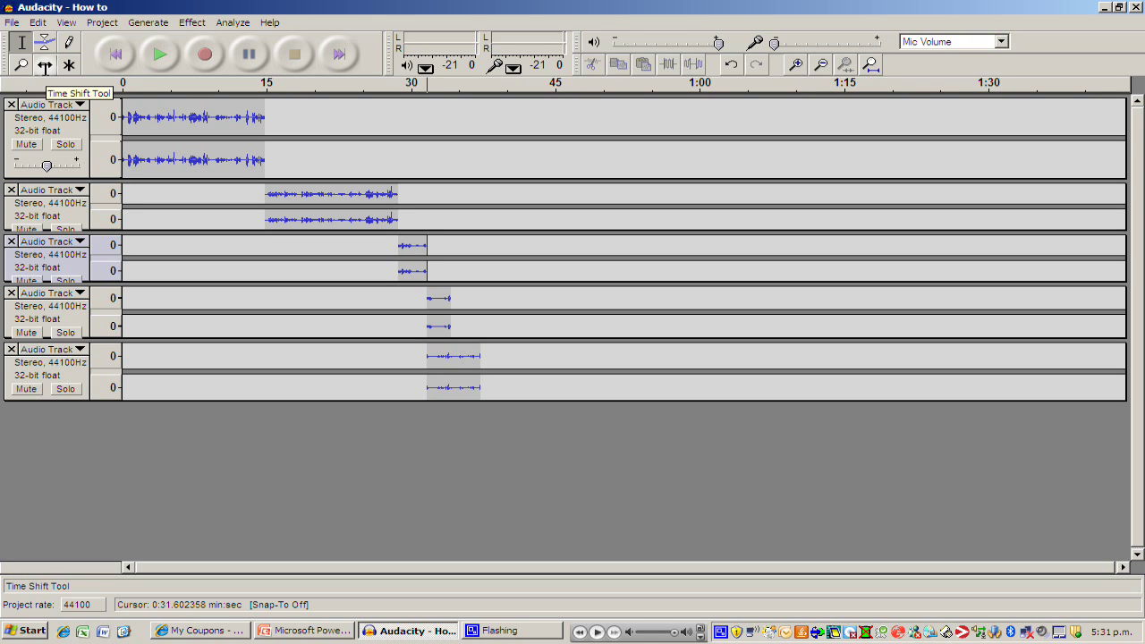
# Move the fifth track's audio with the Time Shift Tool so it starts where the fourth track ends, at about 34.2 seconds
pyautogui.click(45, 66)
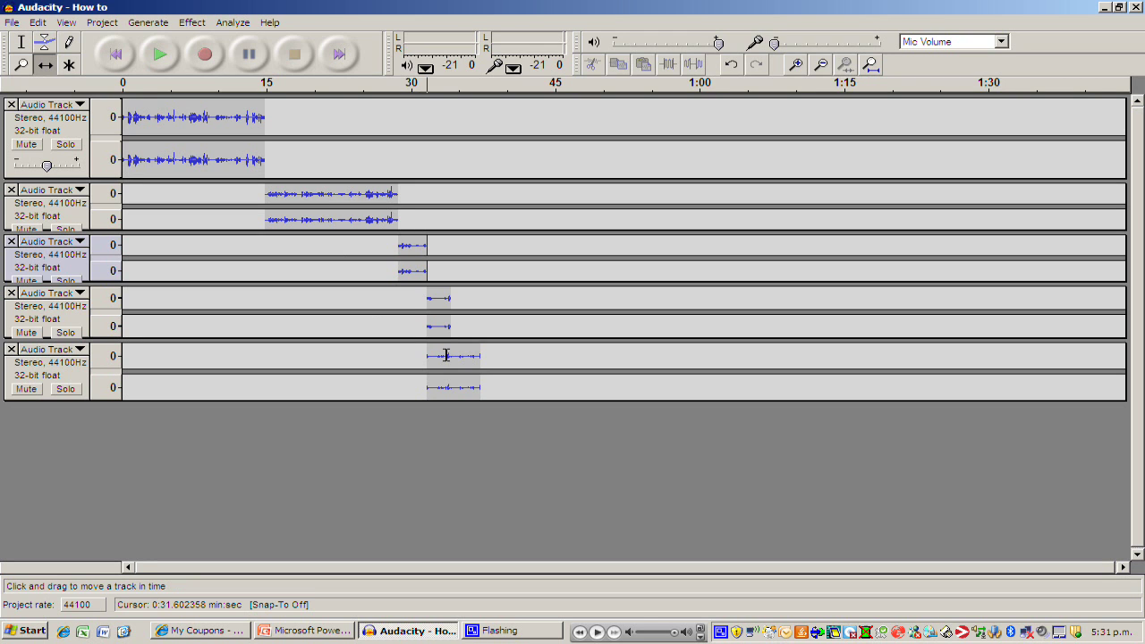
pyautogui.moveTo(446, 355); pyautogui.dragTo(472, 373)
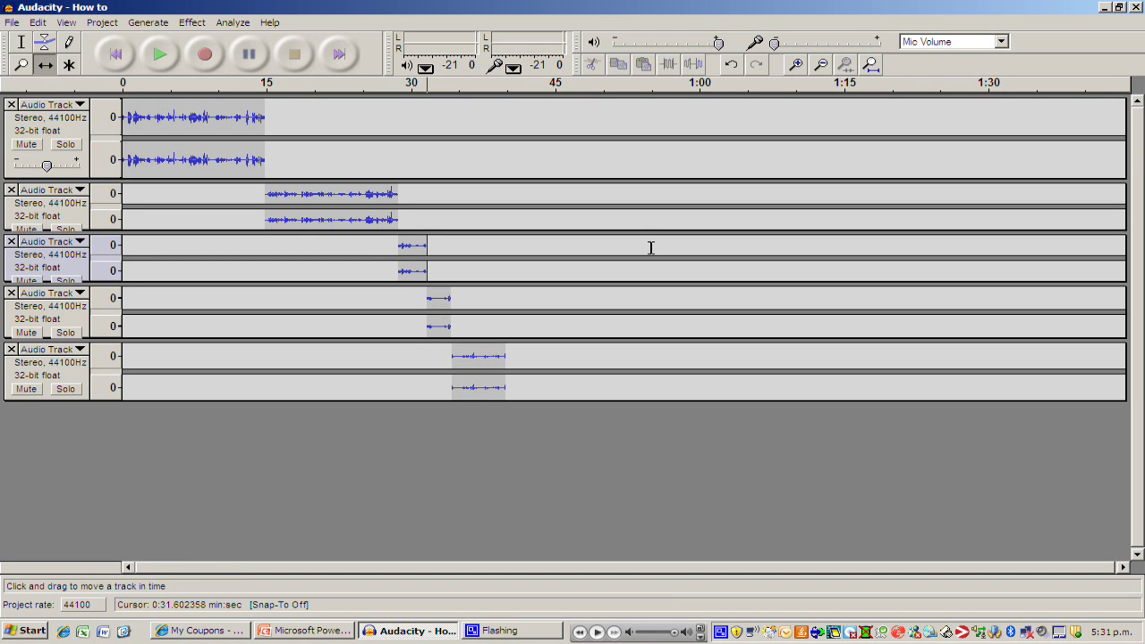
pyautogui.moveTo(489, 356); pyautogui.dragTo(485, 356)
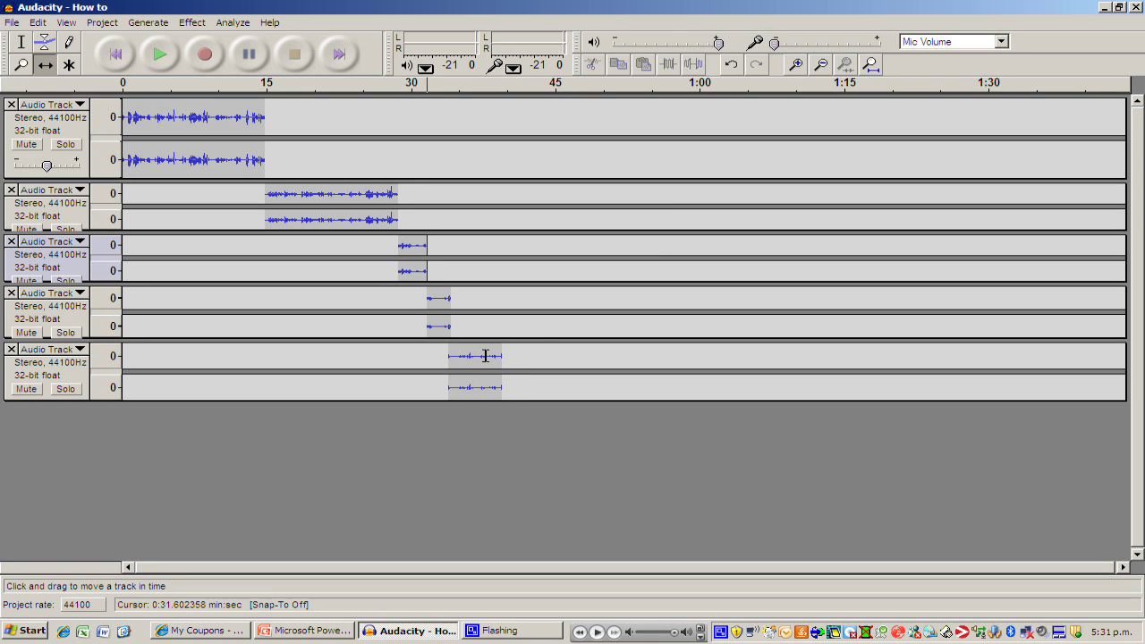
pyautogui.click(794, 62)
pyautogui.click(794, 63)
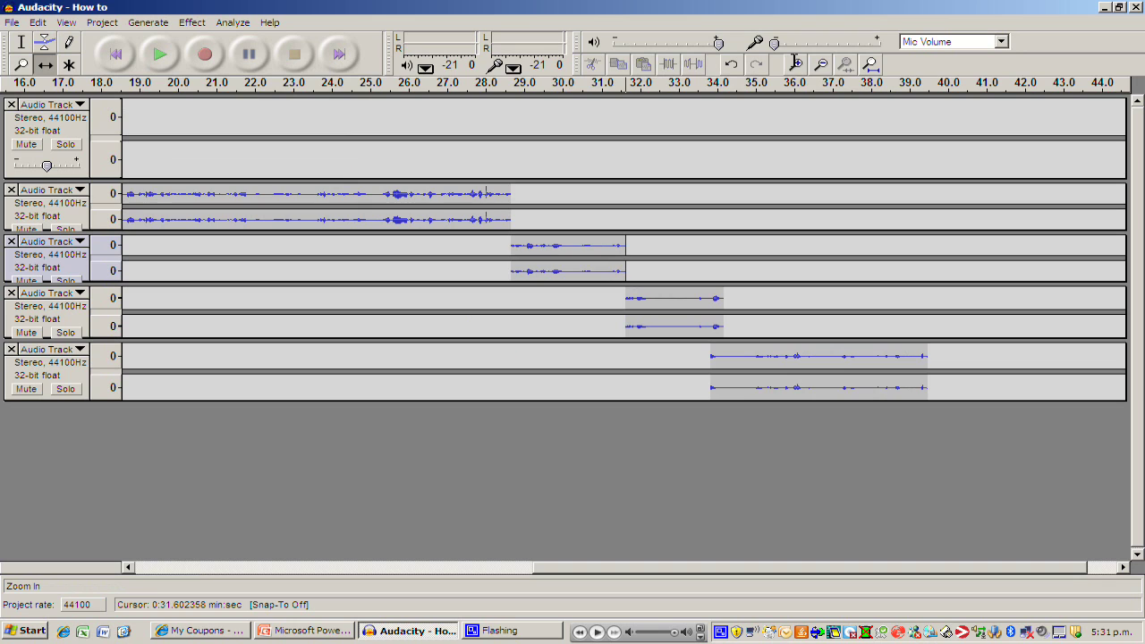
pyautogui.click(794, 63)
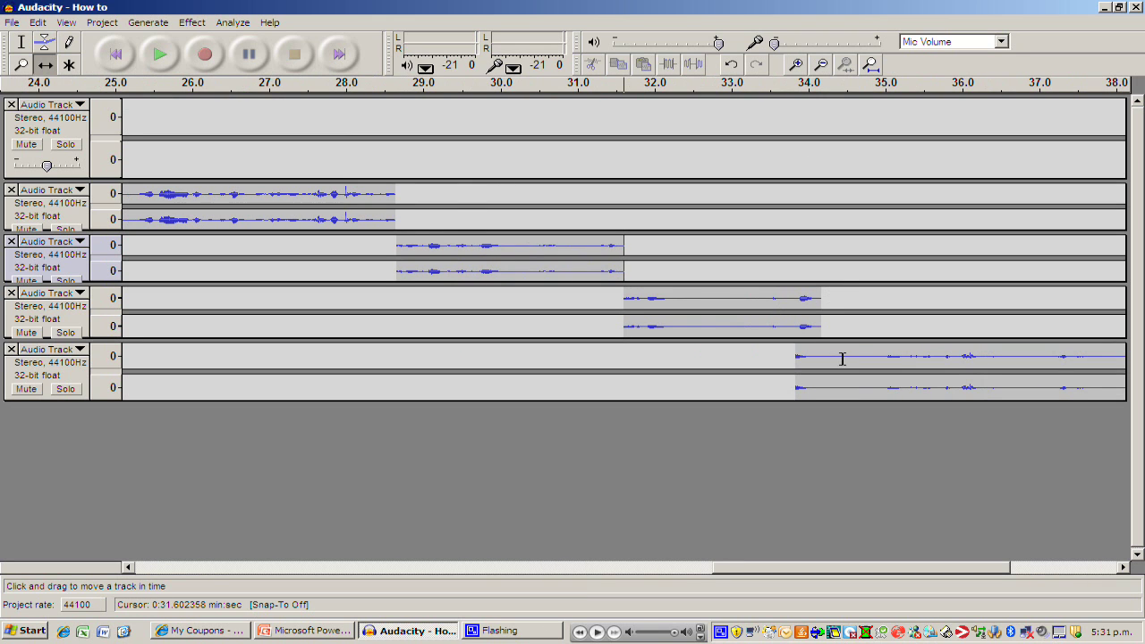
pyautogui.moveTo(842, 358); pyautogui.dragTo(868, 355)
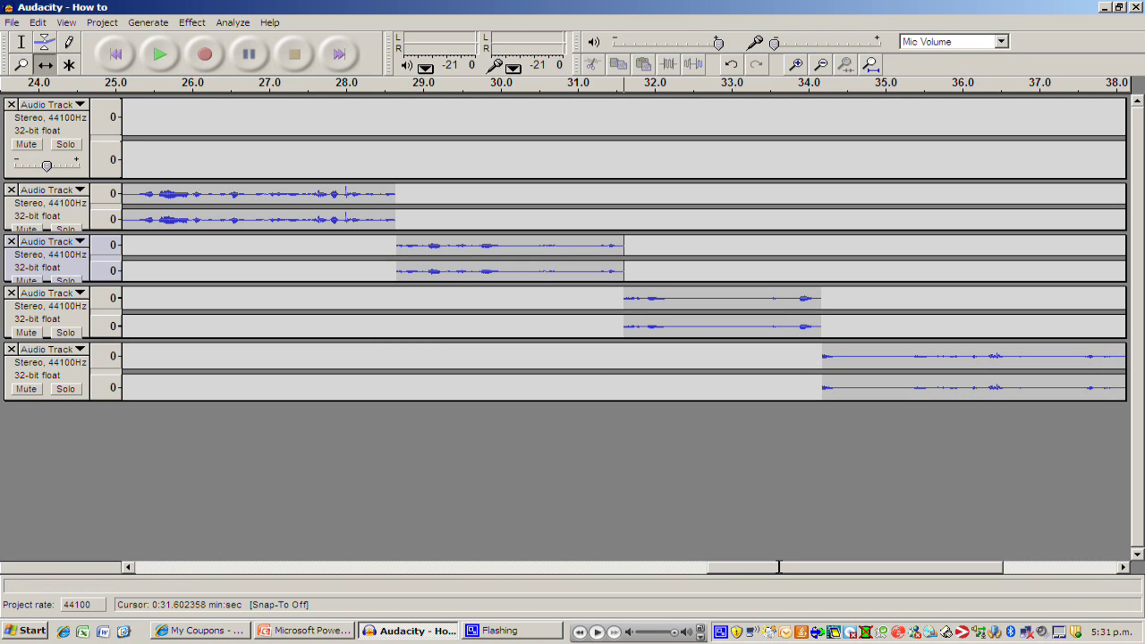
# Switch back to the Selection Tool and place the cursor at the very start of the first track, at 0 seconds
pyautogui.moveTo(778, 567); pyautogui.dragTo(662, 573)
pyautogui.moveTo(651, 572); pyautogui.dragTo(357, 570)
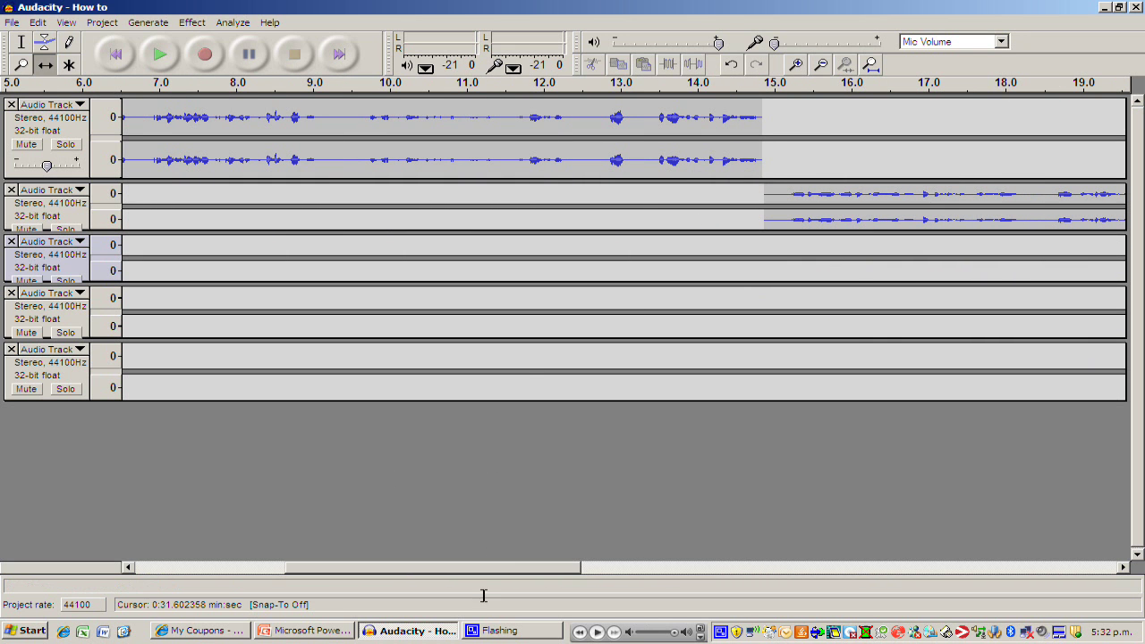
pyautogui.moveTo(480, 565); pyautogui.dragTo(698, 593)
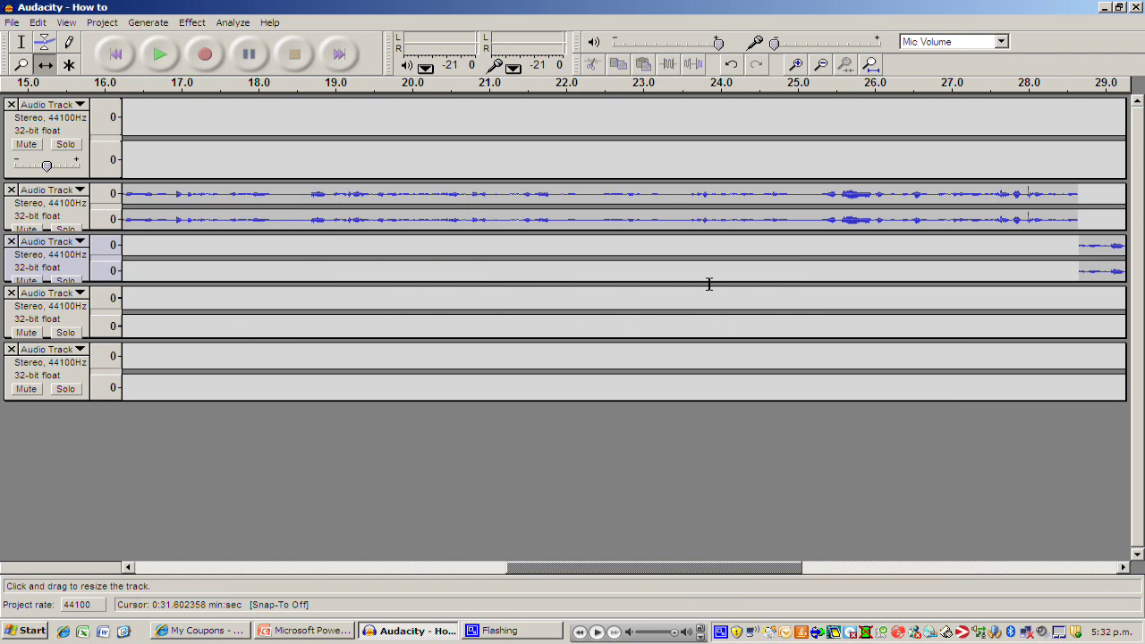
pyautogui.click(821, 64)
pyautogui.click(820, 65)
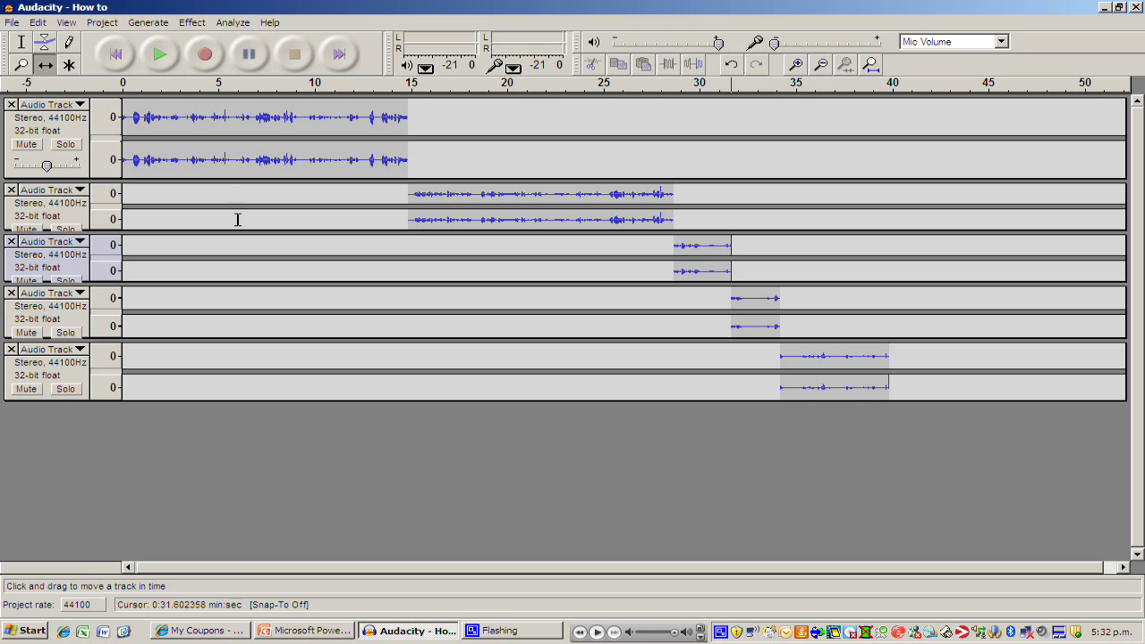
pyautogui.click(19, 42)
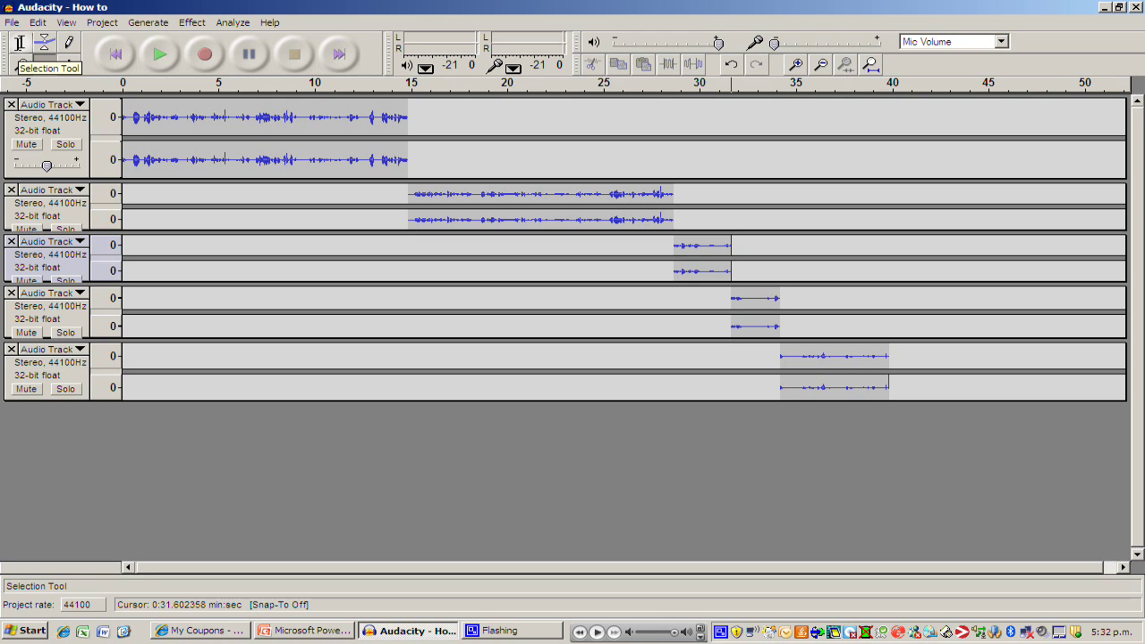
pyautogui.click(19, 43)
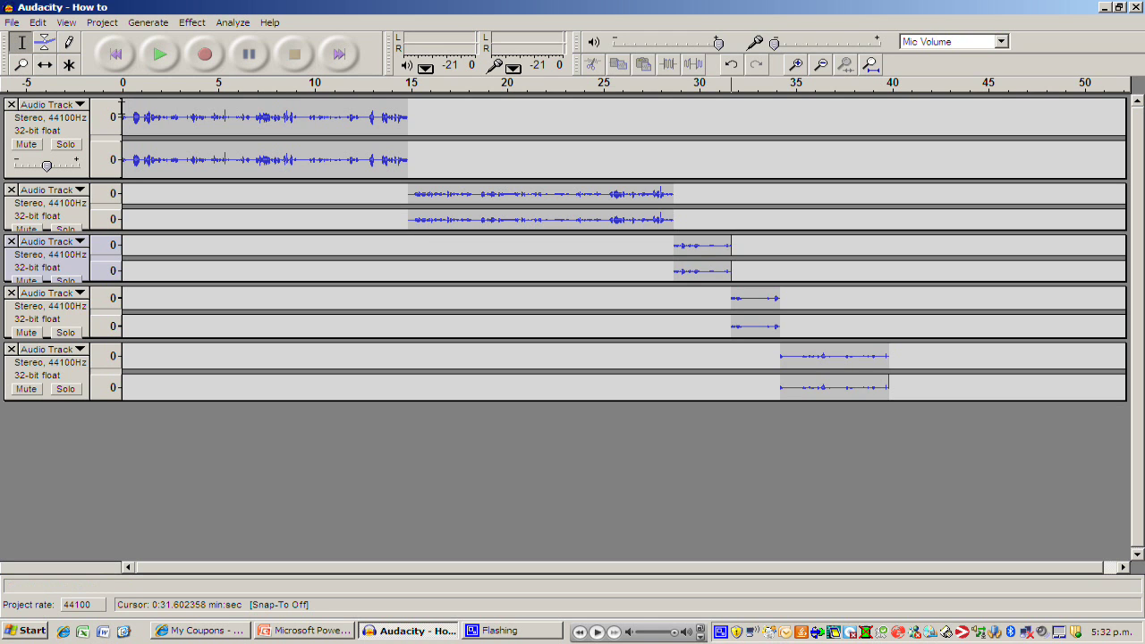
pyautogui.click(123, 107)
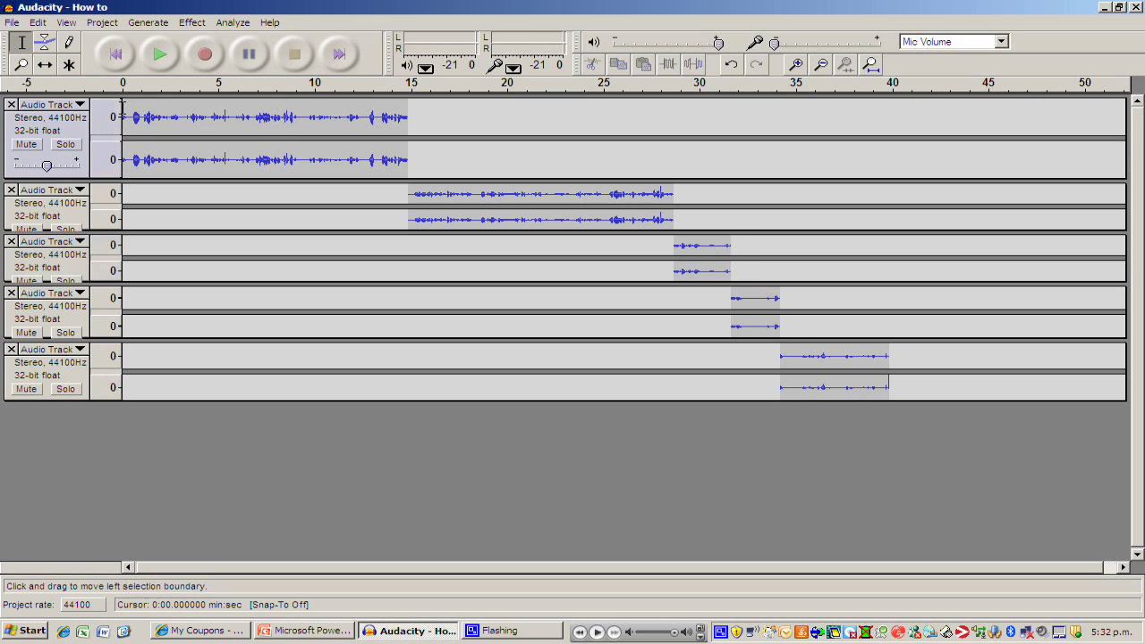
# Play the first track from 0 seconds, pause it, move the cursor to about 14.1 seconds, and resume briefly before stopping playback
pyautogui.click(148, 60)
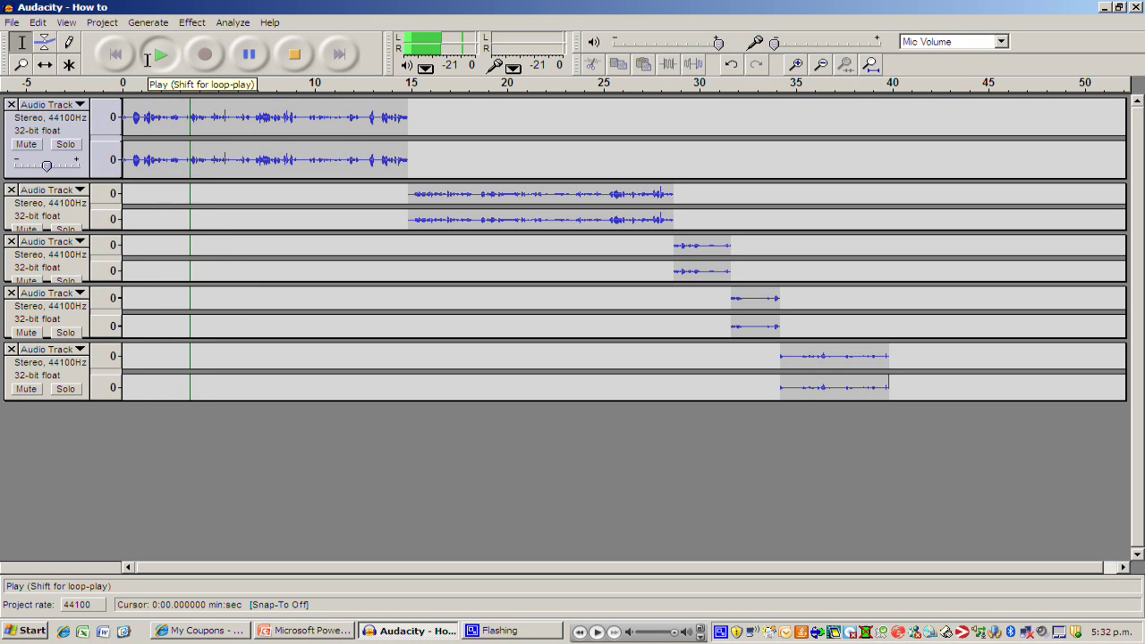
pyautogui.click(252, 57)
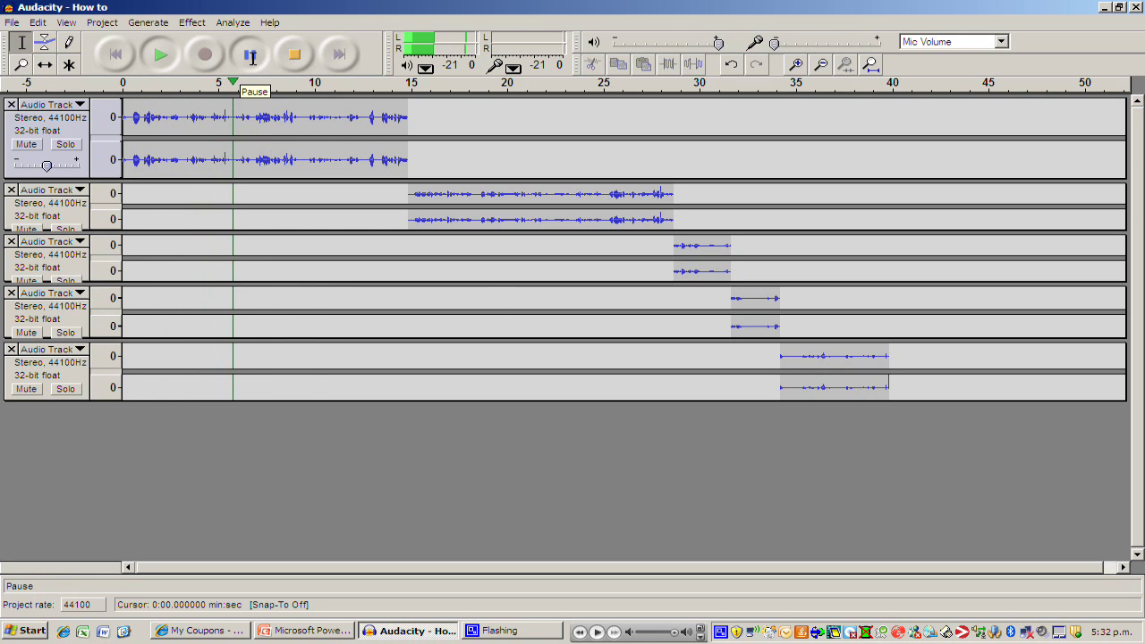
pyautogui.click(393, 105)
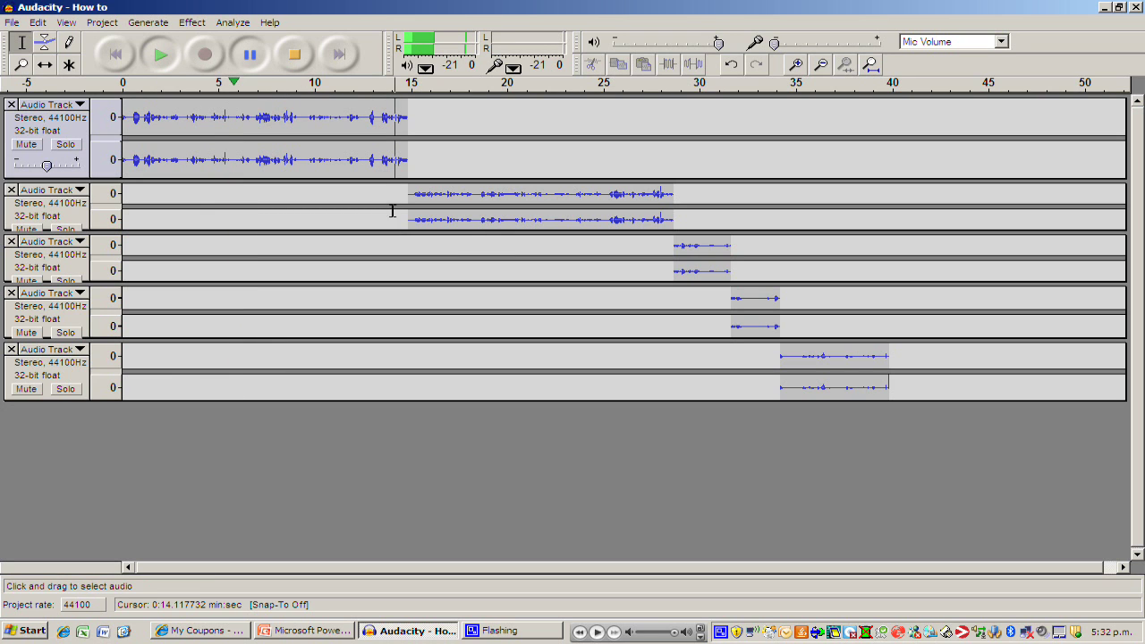
pyautogui.click(160, 56)
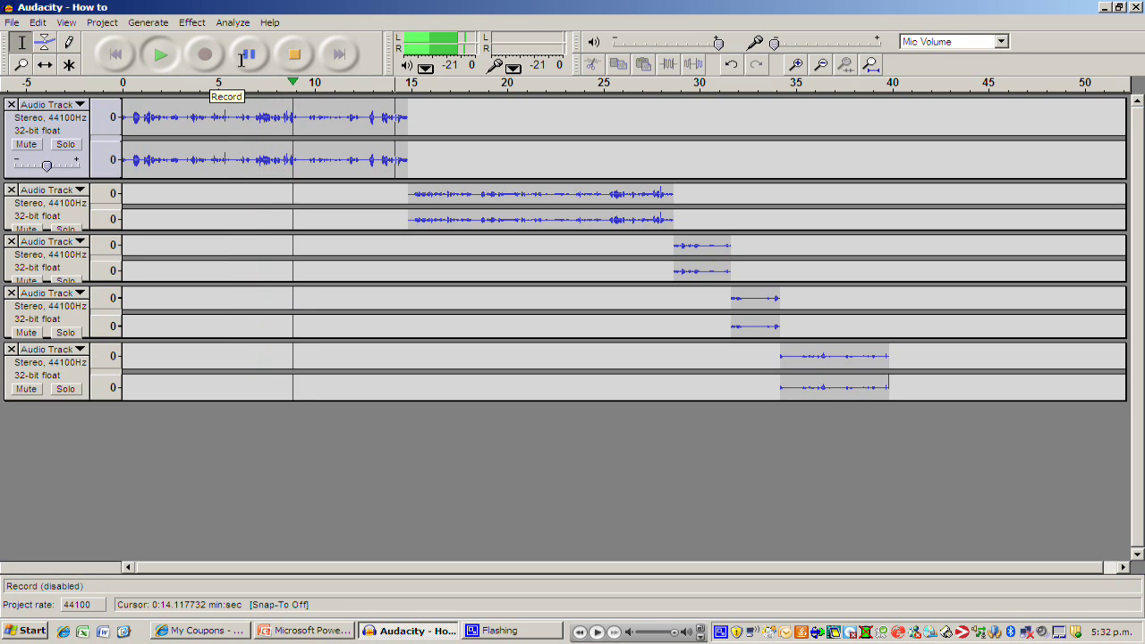
pyautogui.click(294, 54)
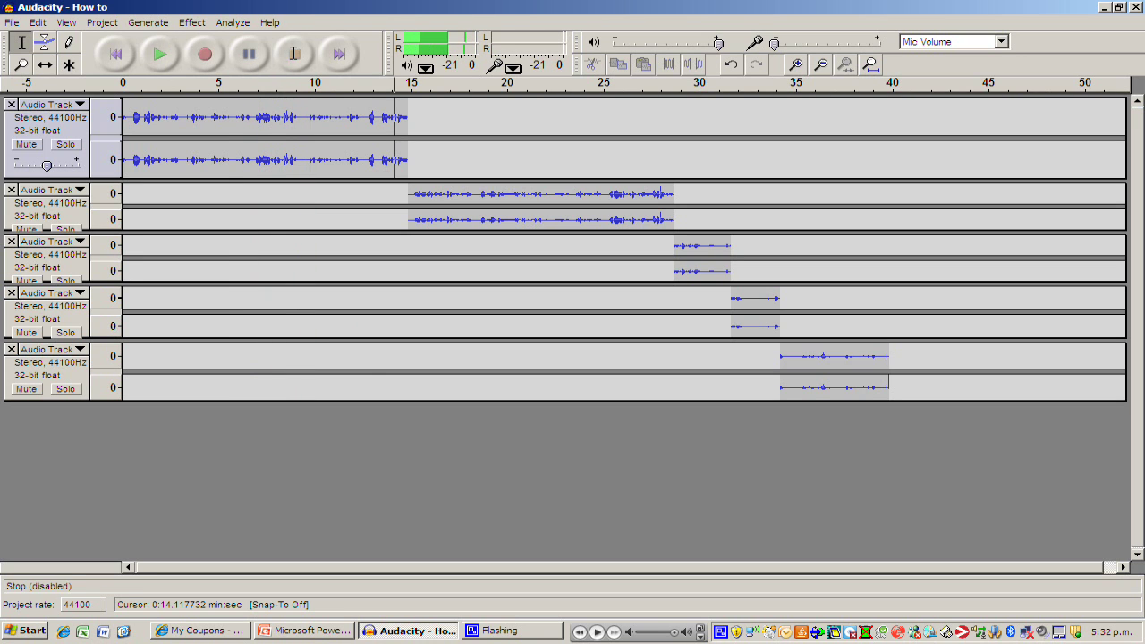
# Play from about 13.8 seconds in the first track to check the join with the second track
pyautogui.click(387, 104)
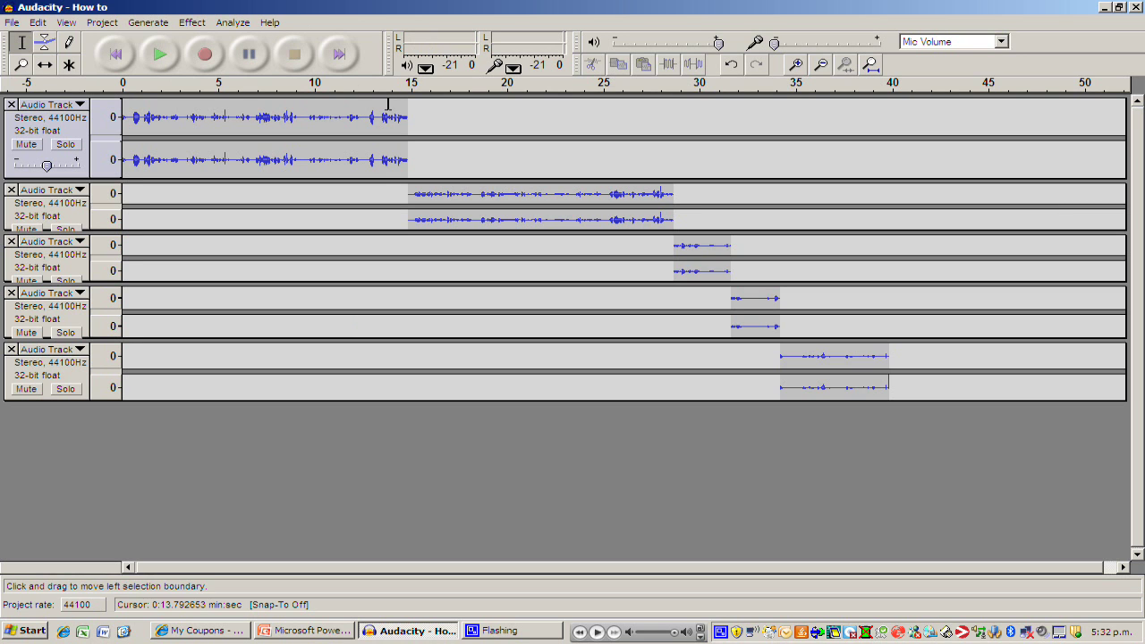
pyautogui.click(156, 45)
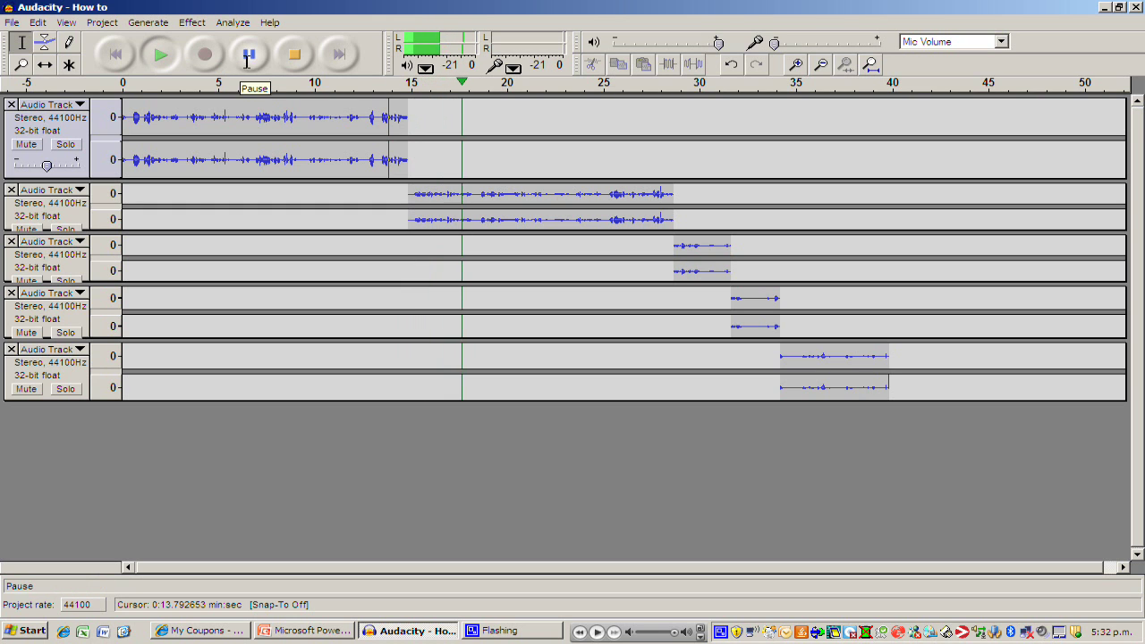
pyautogui.click(295, 55)
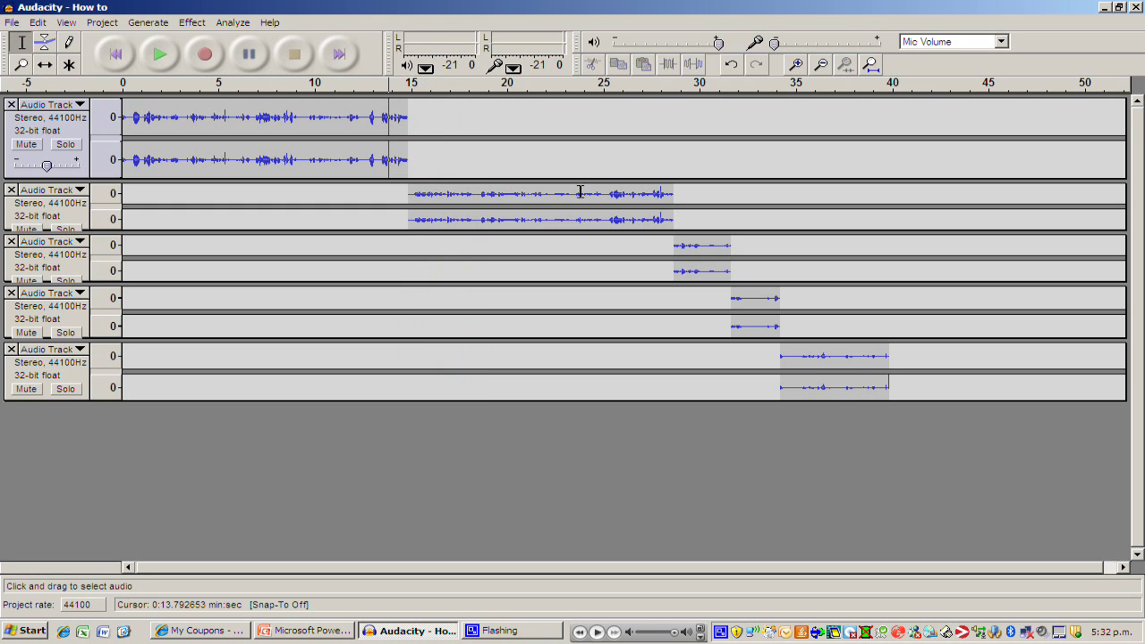
# Play from about 27.5 seconds in the second track to check the join with the third track
pyautogui.click(652, 192)
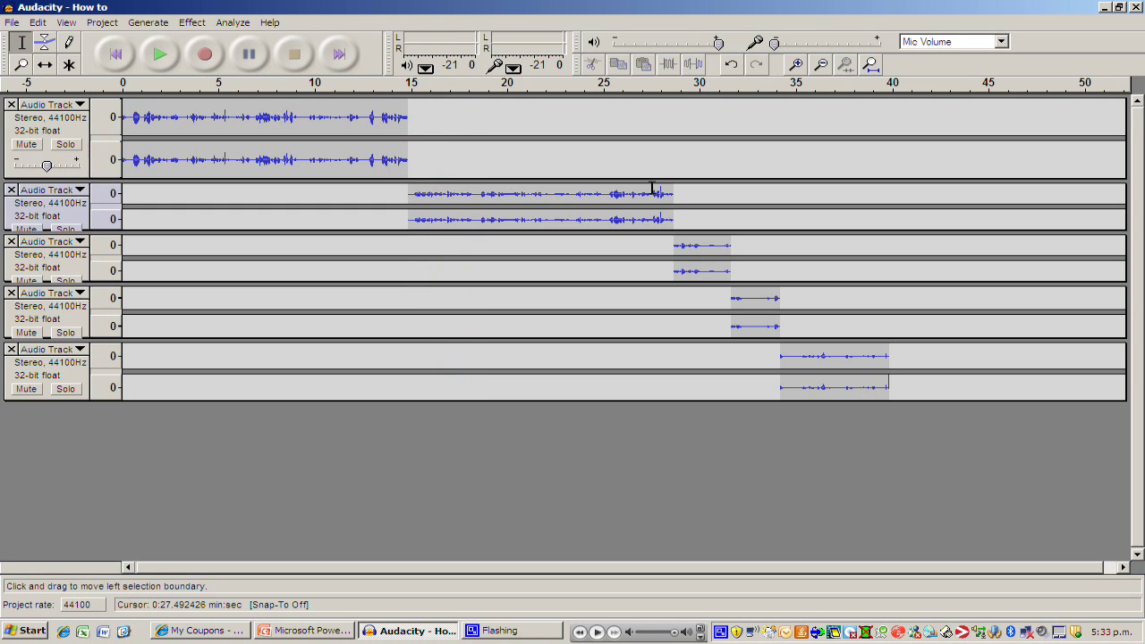
pyautogui.click(166, 44)
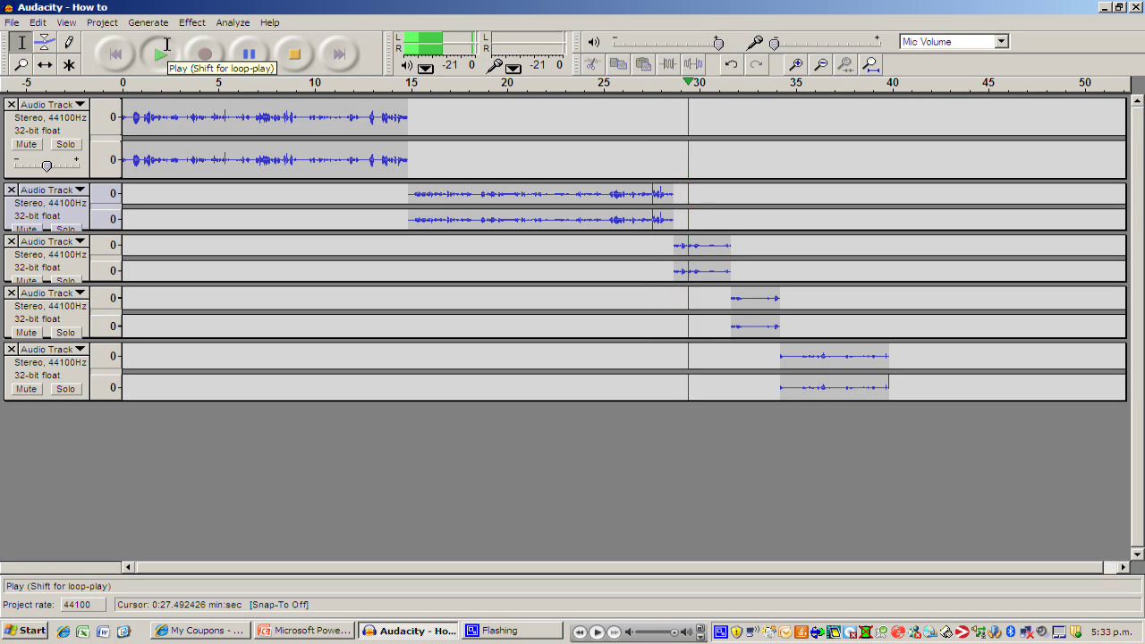
pyautogui.click(250, 55)
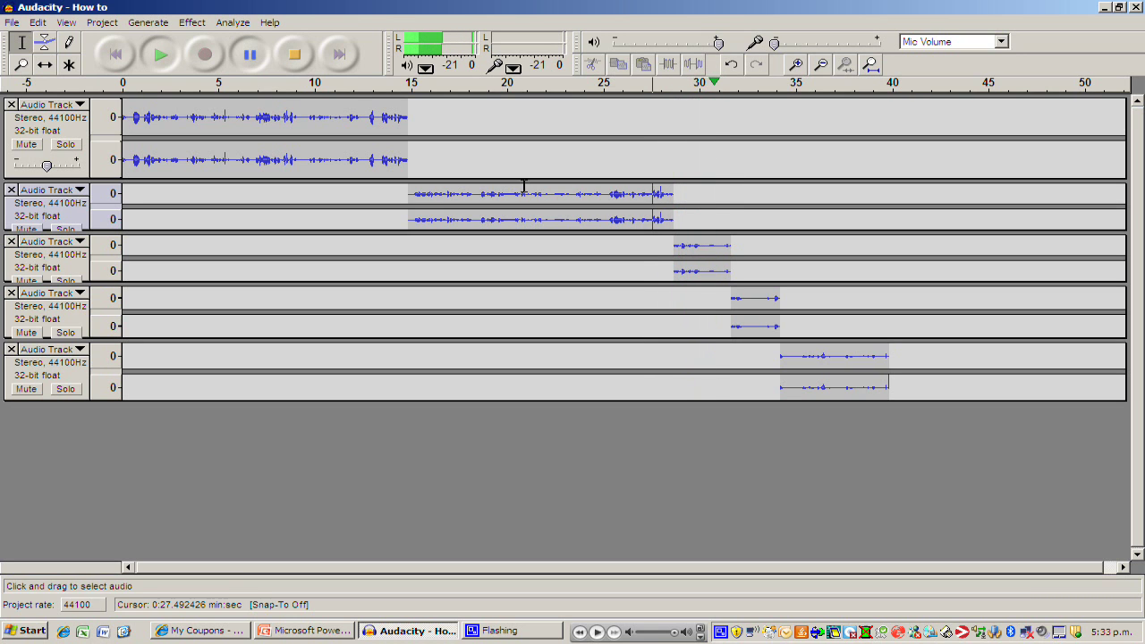
# Stop playback and shift the third, fourth and fifth tracks slightly later with the Time Shift Tool, starting at about 28.7, 31.9 and 34.4 seconds
pyautogui.click(44, 63)
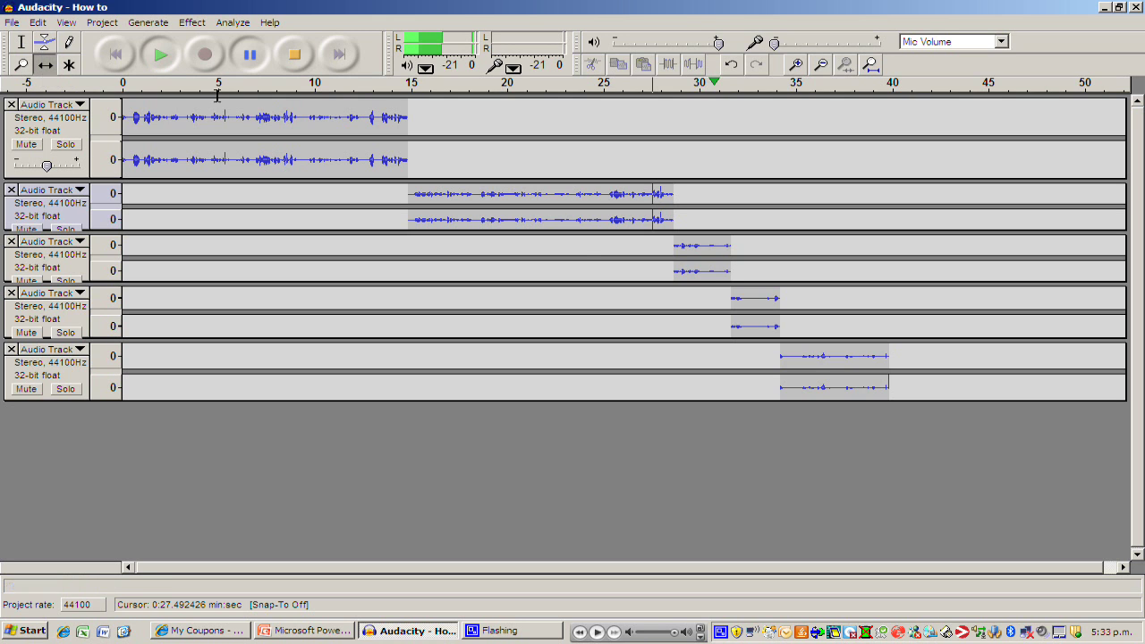
pyautogui.click(292, 56)
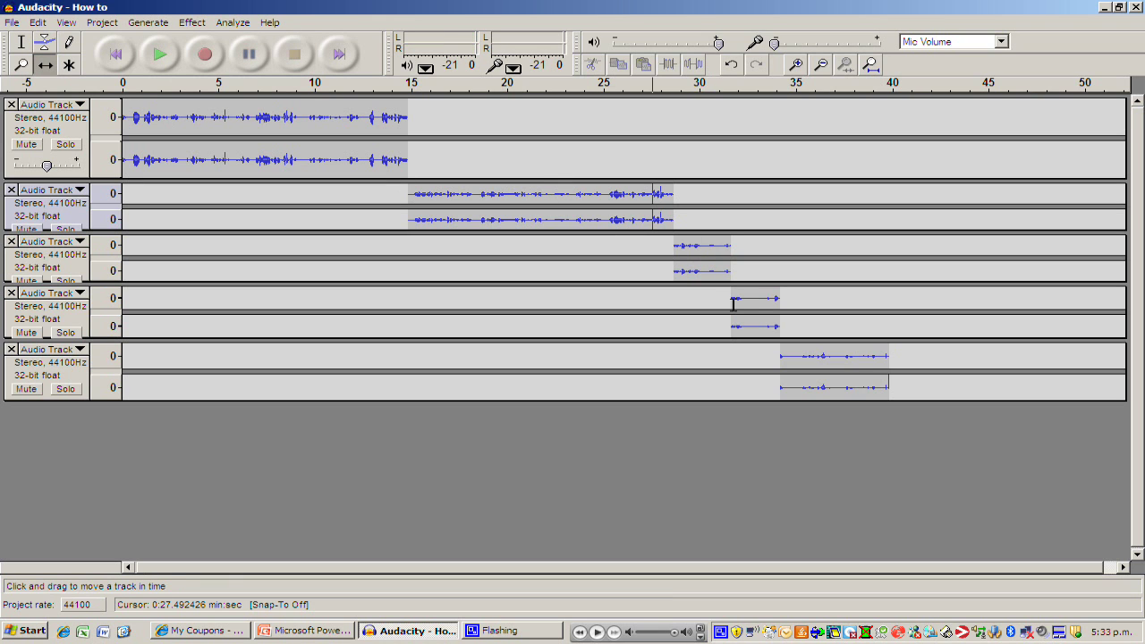
pyautogui.moveTo(717, 274); pyautogui.dragTo(758, 301)
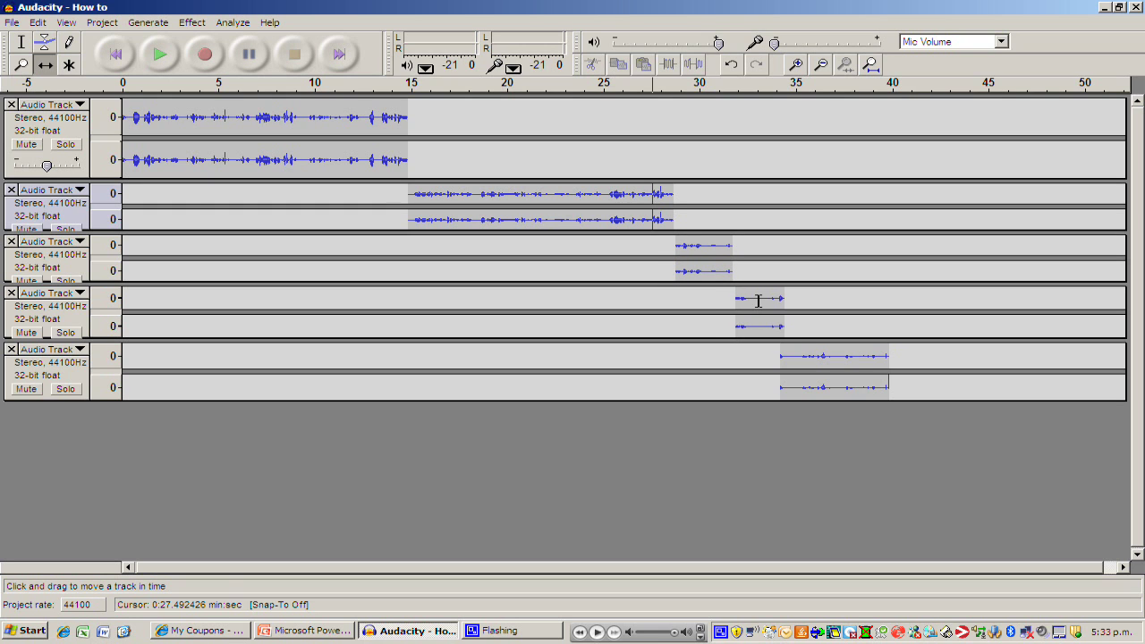
pyautogui.moveTo(812, 355); pyautogui.dragTo(818, 355)
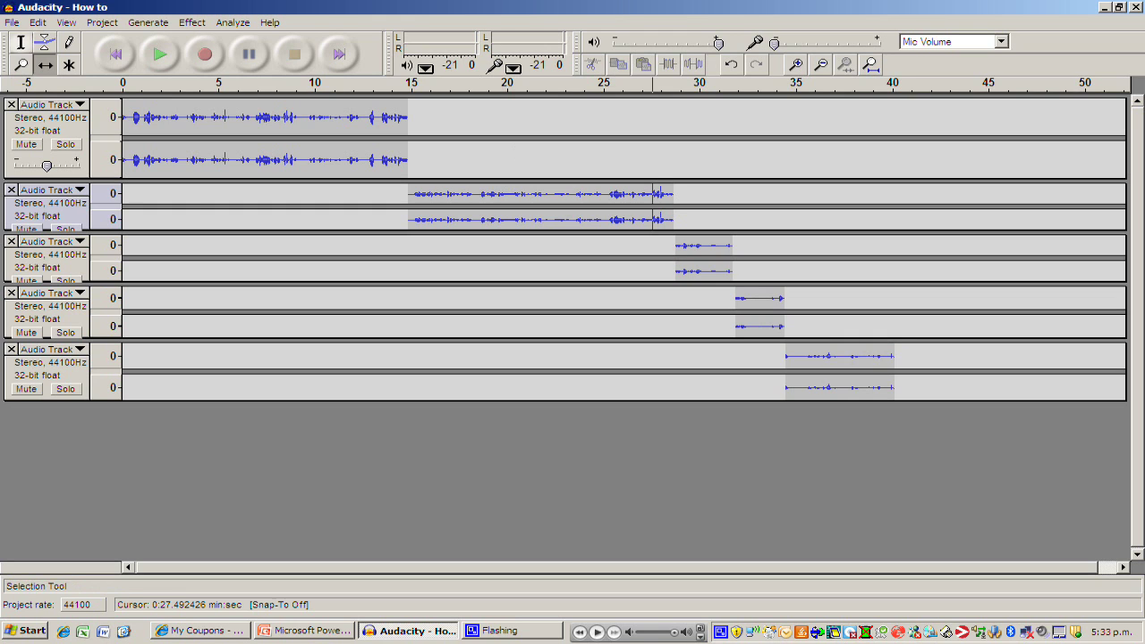
# Switch back to the Selection Tool and play from about 28.0 seconds to check the respaced takes
pyautogui.click(20, 42)
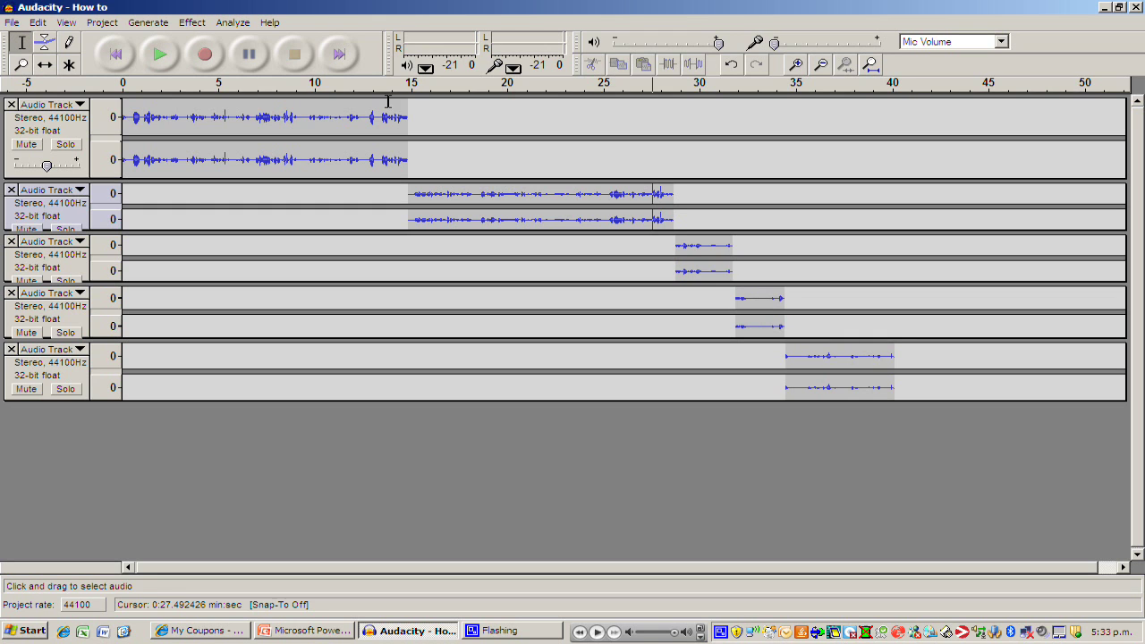
pyautogui.click(663, 223)
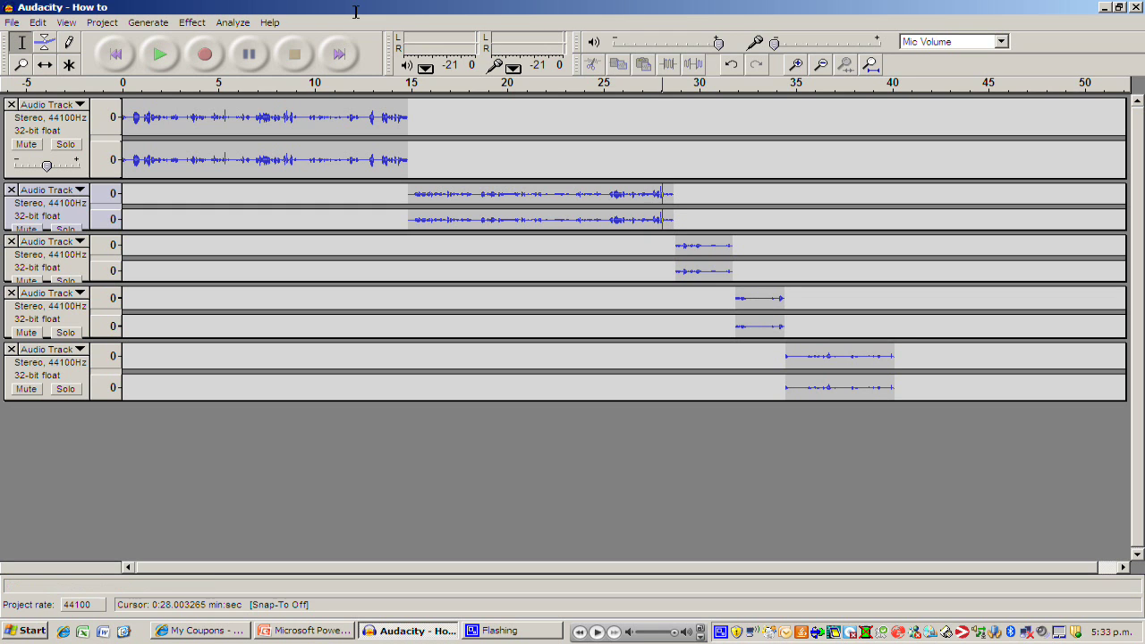
pyautogui.click(158, 40)
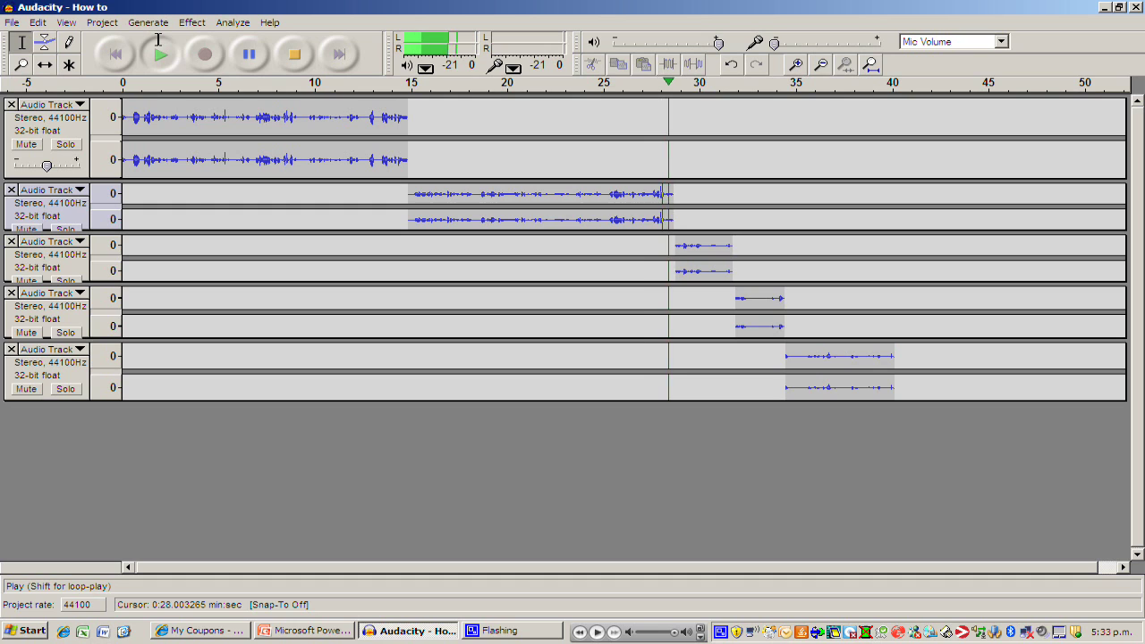
pyautogui.click(298, 55)
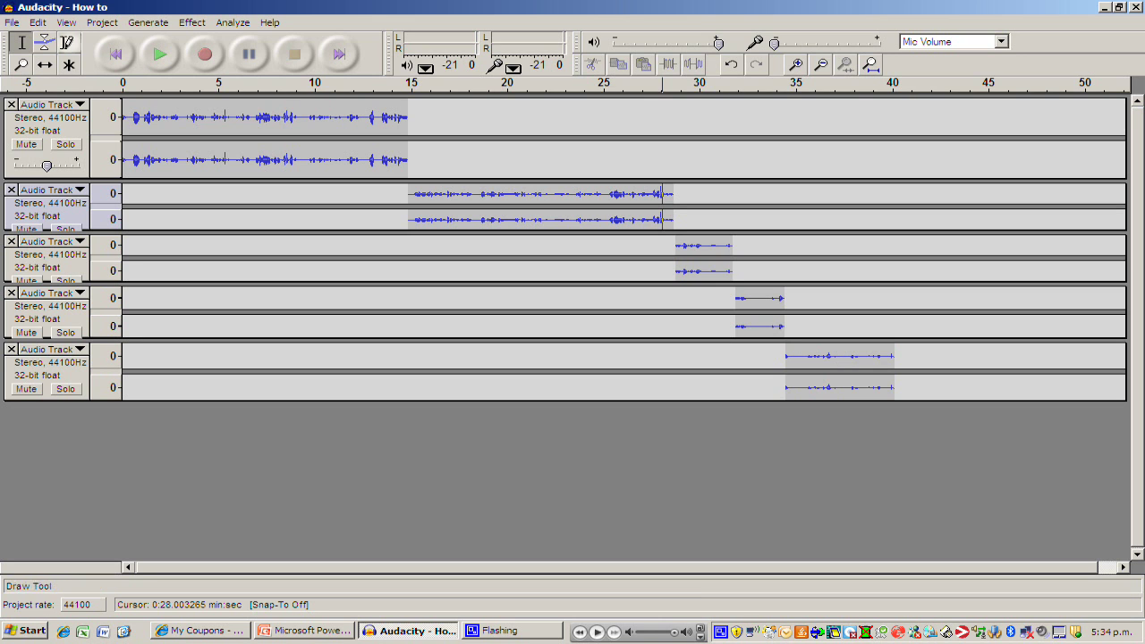
# Save the project and export it as "Audacity - How to.mp3" in the How to podcast folder, leaving the ID3 tags blank
pyautogui.click(11, 23)
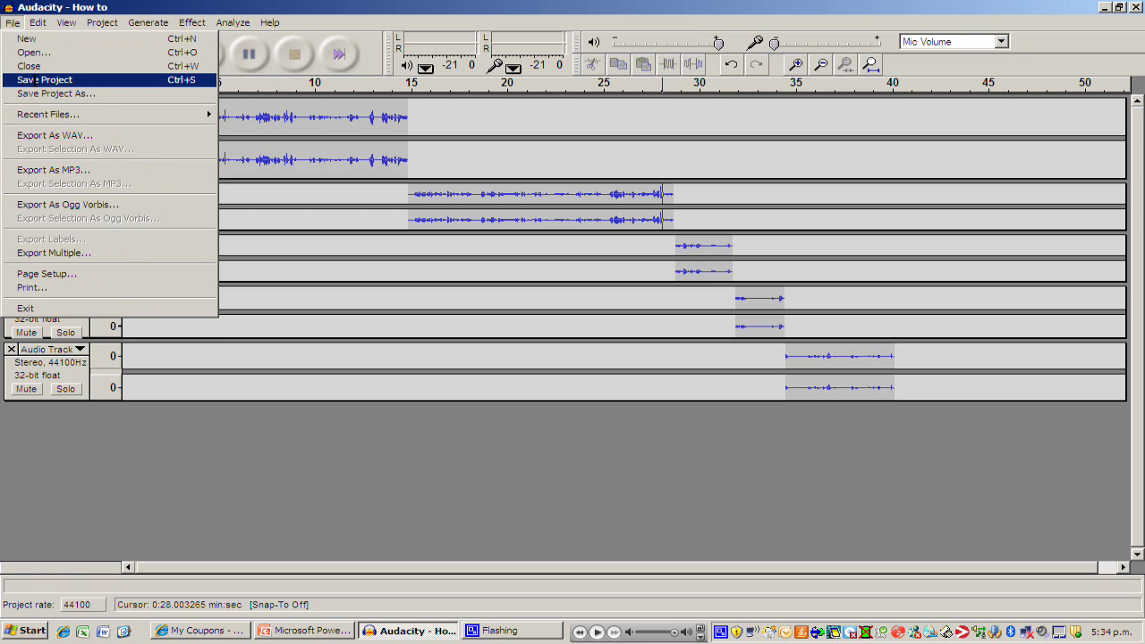
pyautogui.click(33, 79)
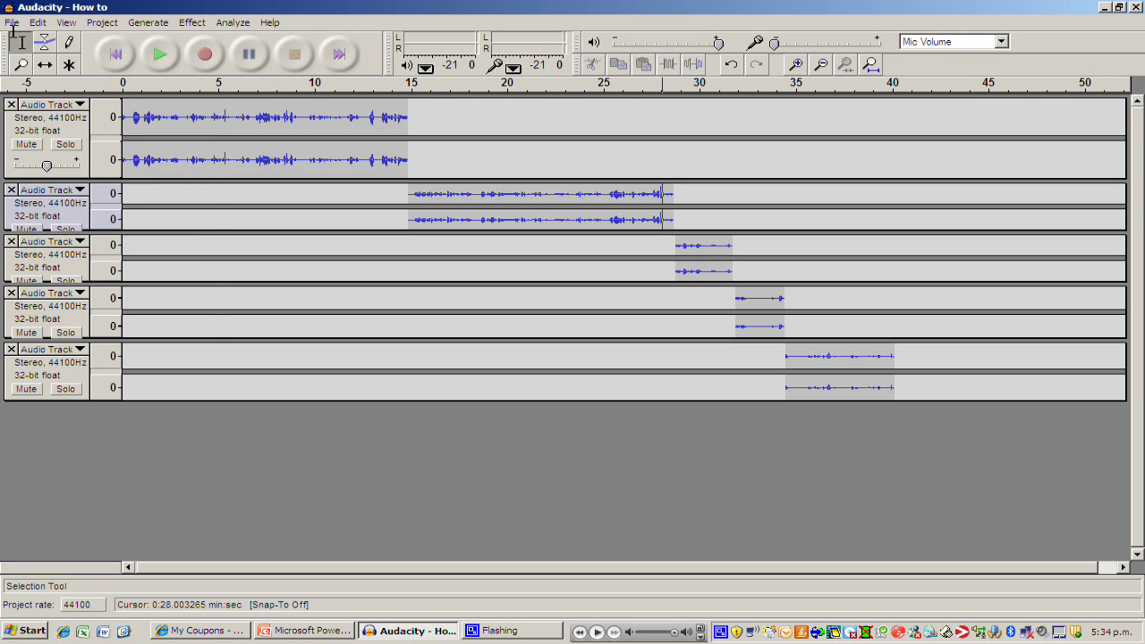
pyautogui.click(11, 23)
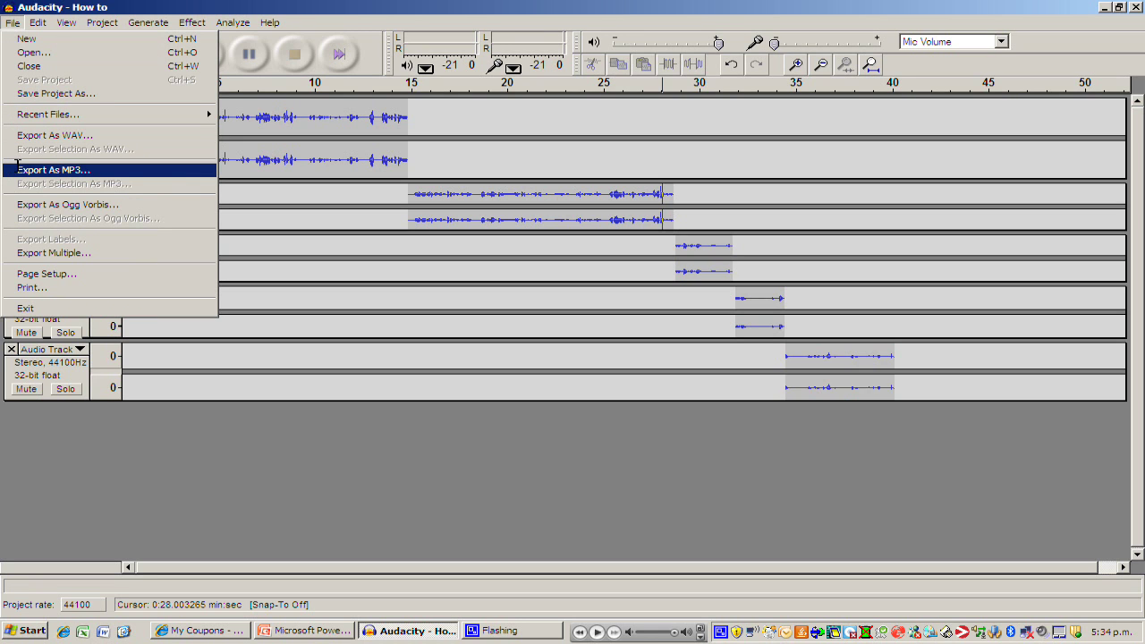
pyautogui.click(85, 172)
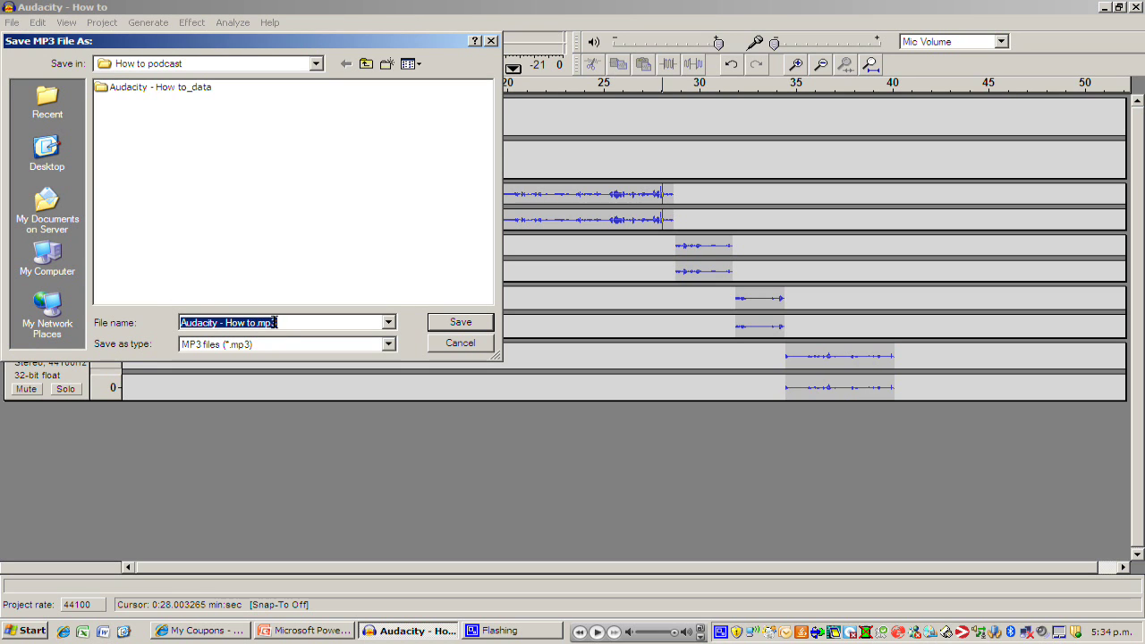
pyautogui.click(430, 323)
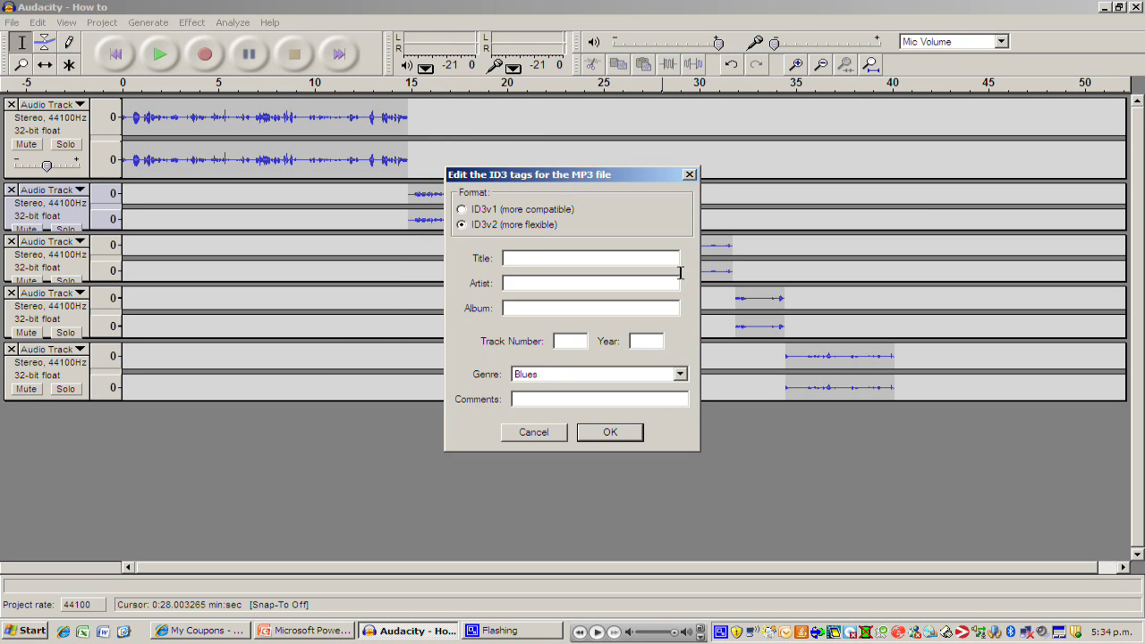
pyautogui.click(633, 432)
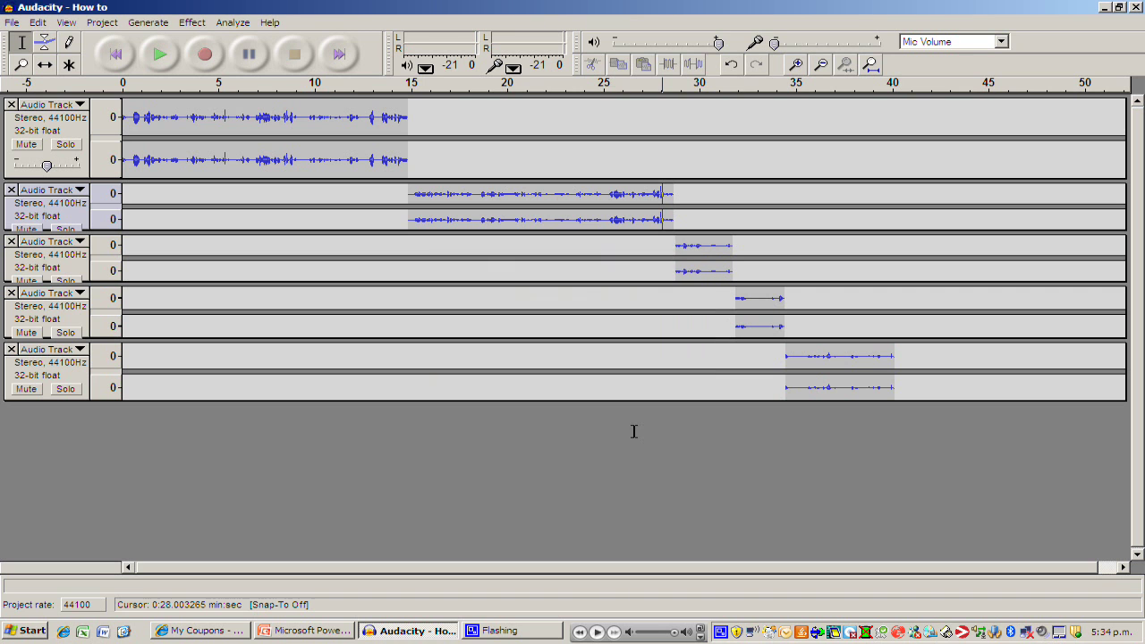
# Show the desktop and open the folder C:\backed up\podcasting resources\How to podcast from My Computer
pyautogui.click(124, 631)
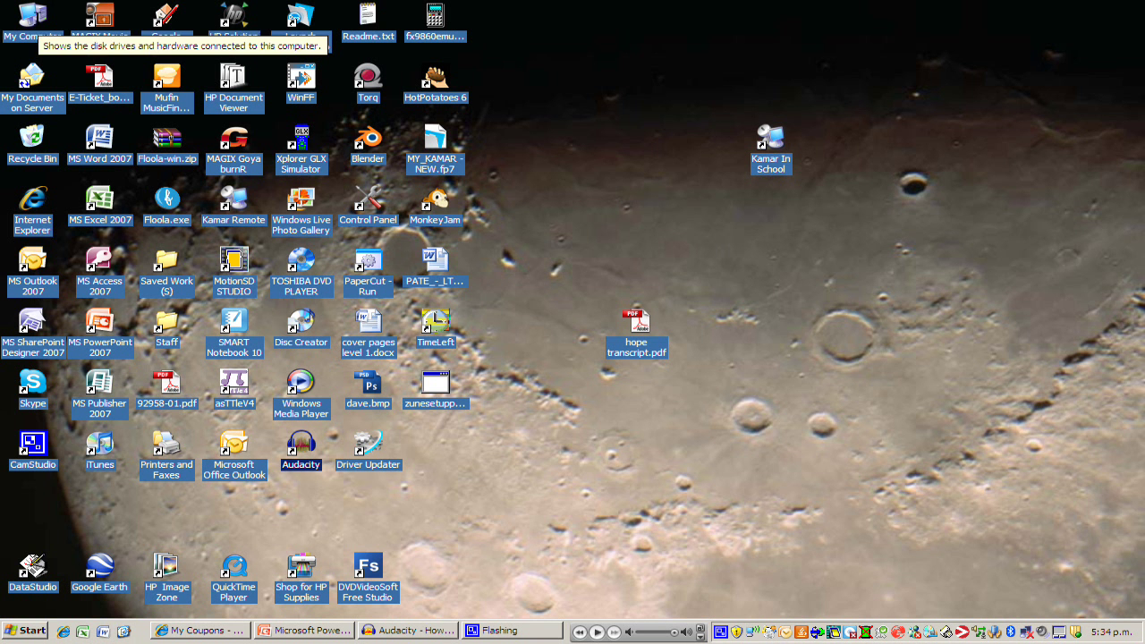
pyautogui.doubleClick(33, 18)
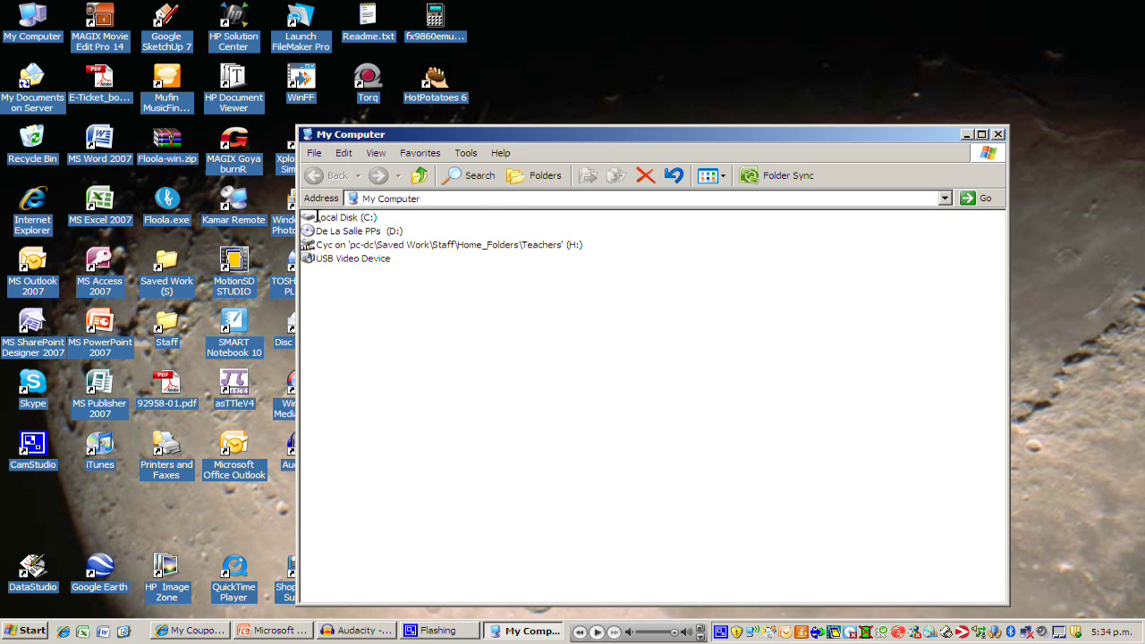
pyautogui.doubleClick(318, 216)
pyautogui.doubleClick(322, 243)
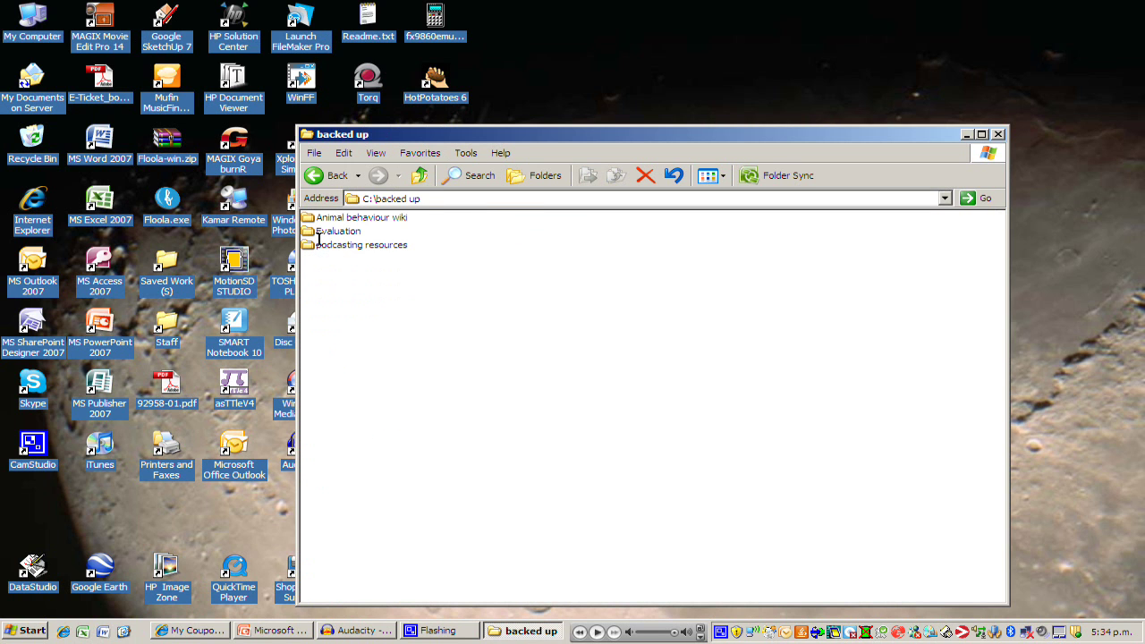
pyautogui.doubleClick(319, 244)
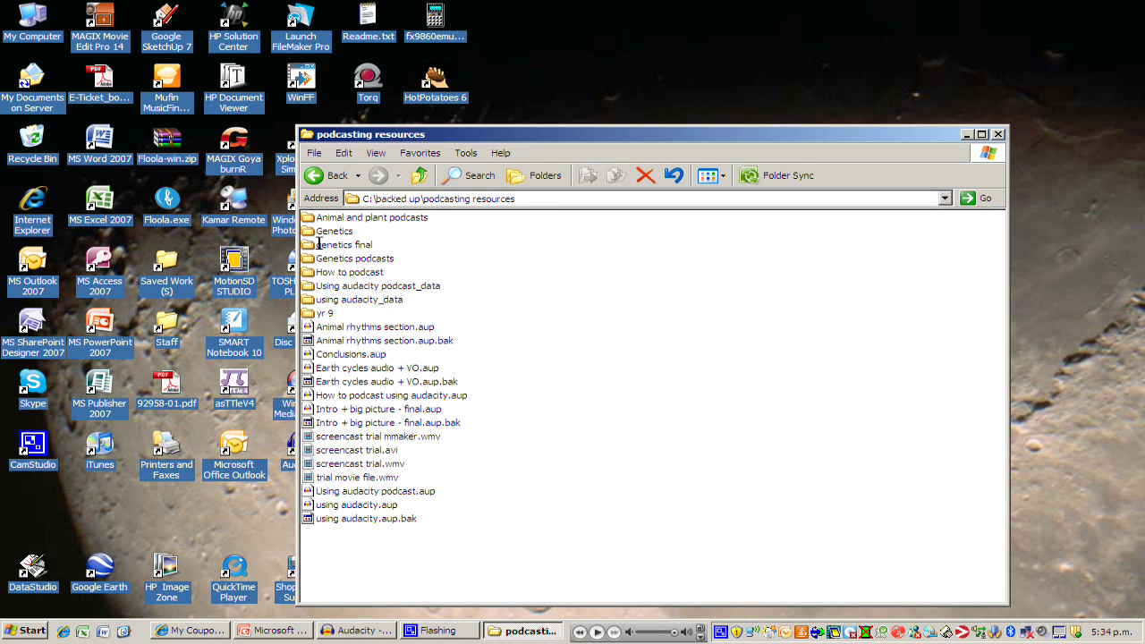
pyautogui.doubleClick(322, 272)
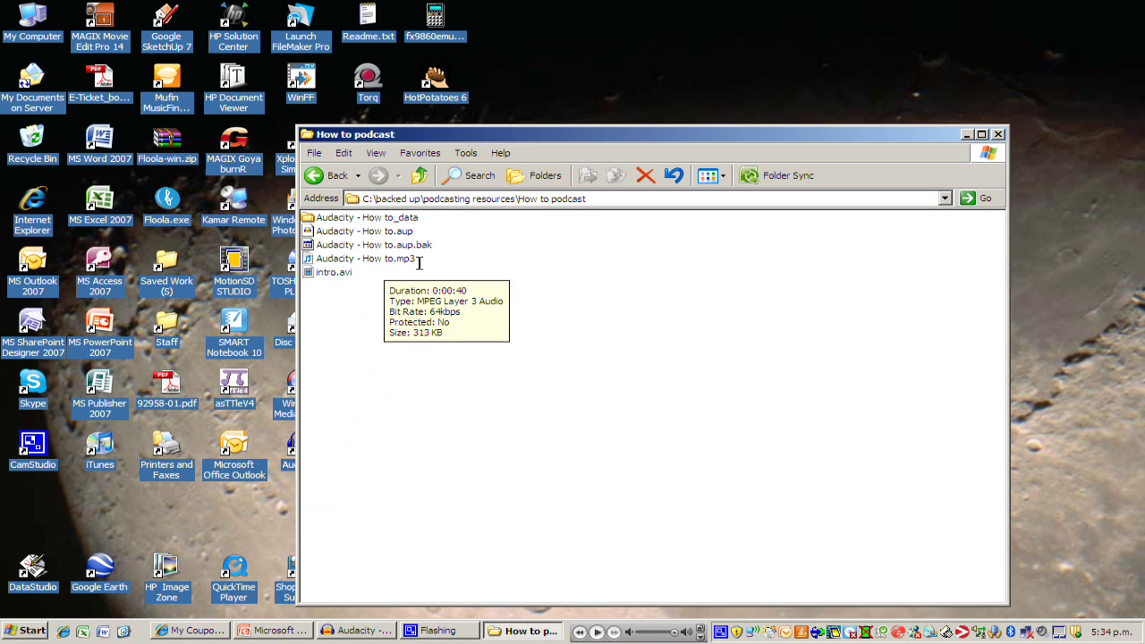
# Play the exported "Audacity - How to.mp3" in iTunes to check it, and close iTunes
pyautogui.moveTo(350, 260)
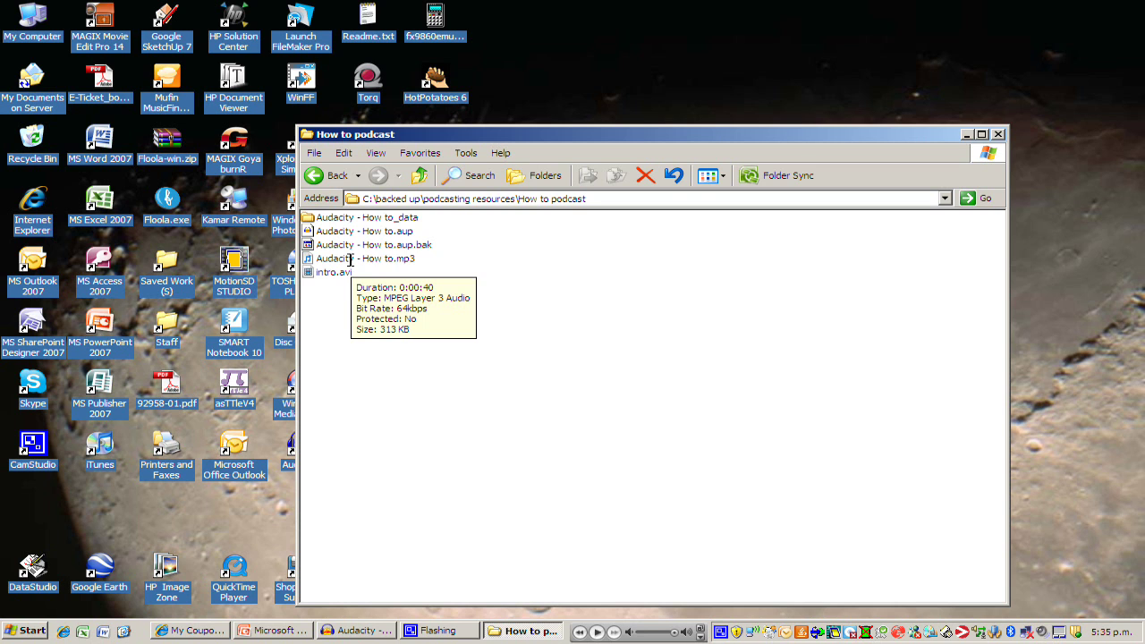
pyautogui.doubleClick(349, 260)
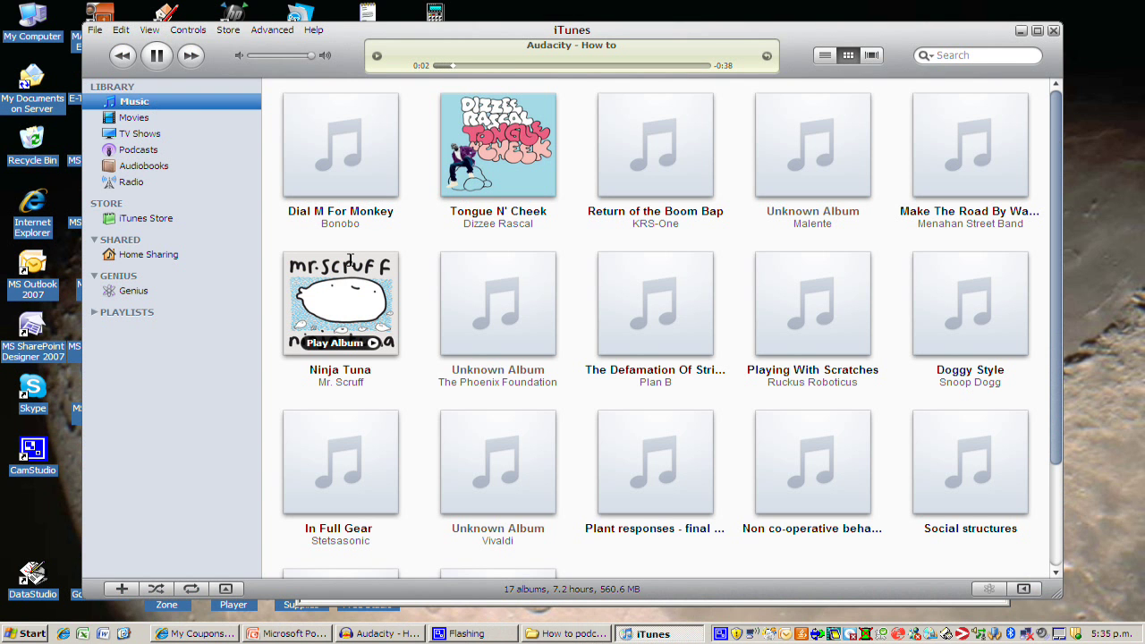
pyautogui.click(161, 55)
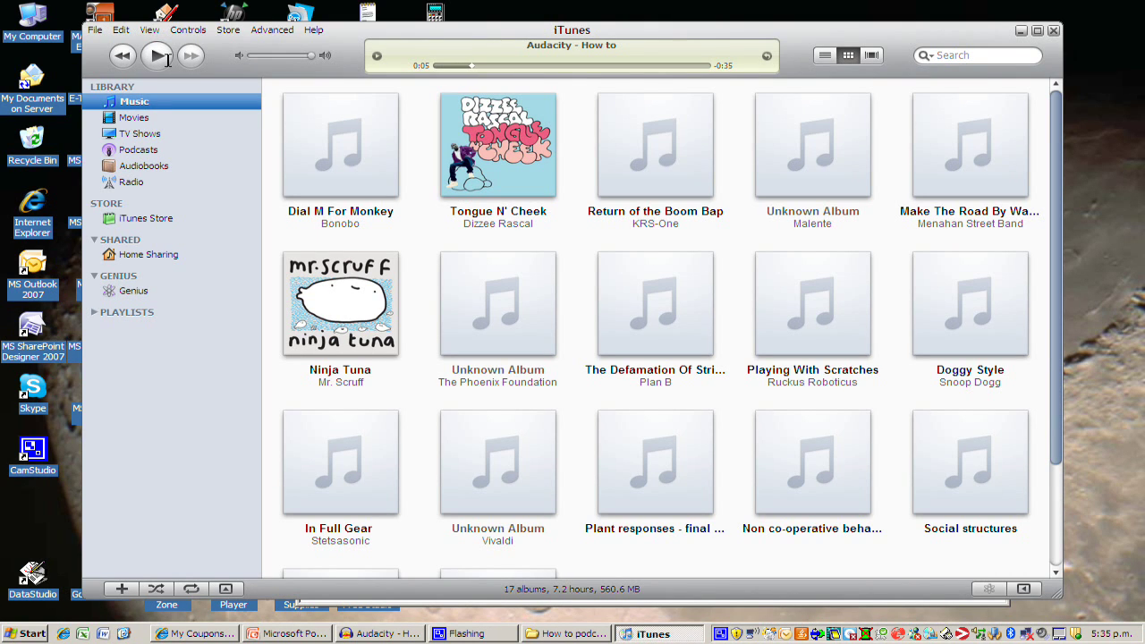
pyautogui.click(161, 55)
pyautogui.click(167, 59)
pyautogui.click(1053, 30)
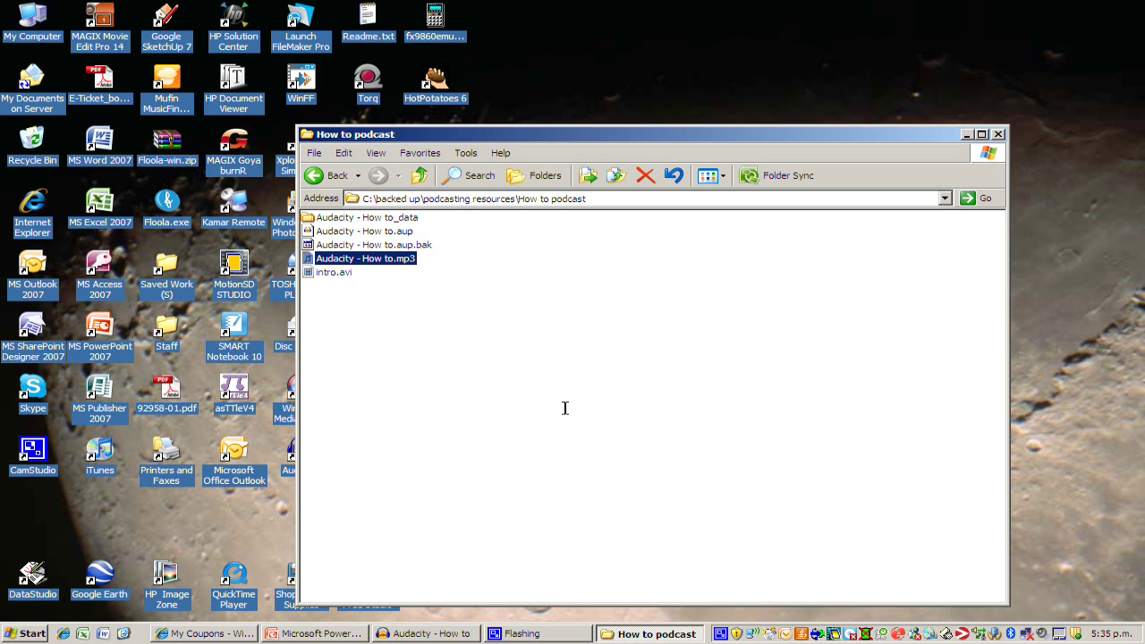
# Switch back to Audacity and close the project window
pyautogui.click(411, 633)
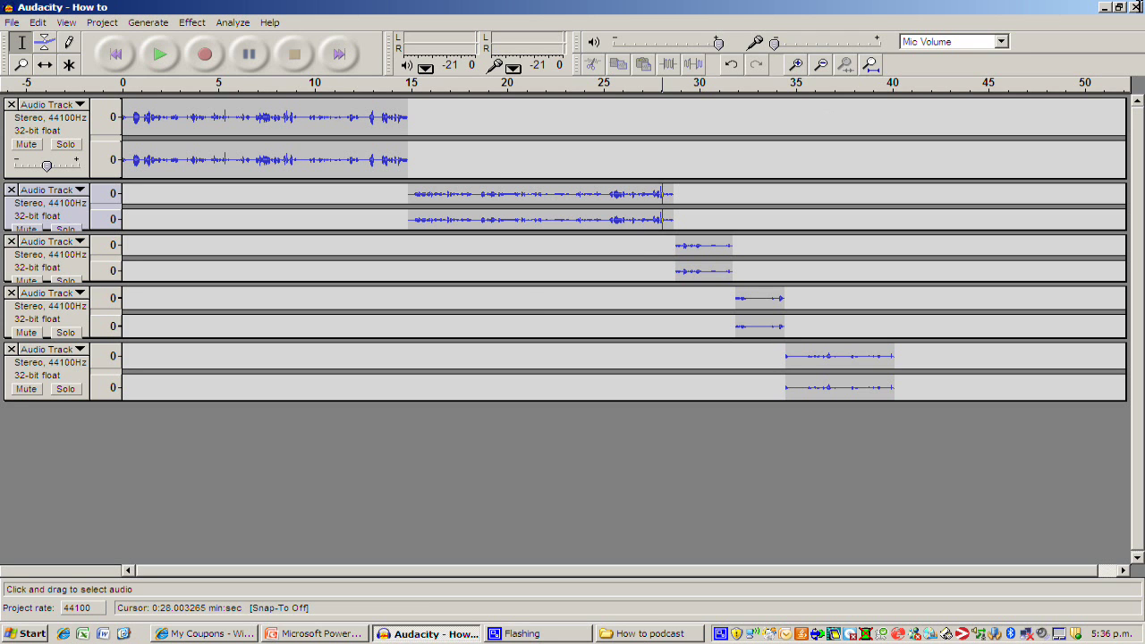
pyautogui.click(1134, 7)
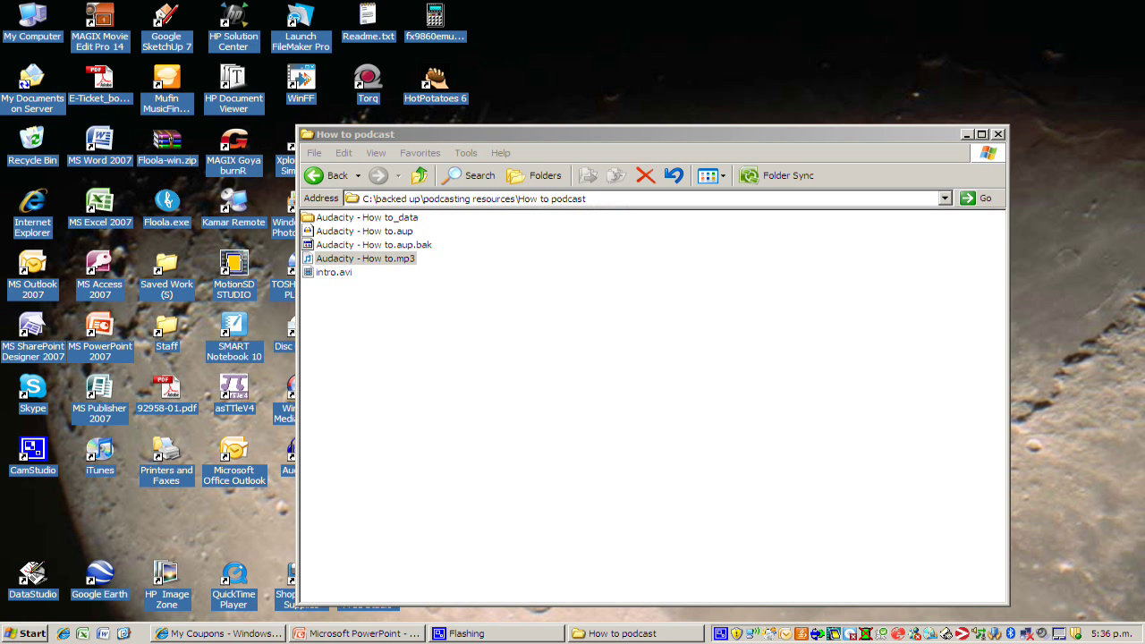